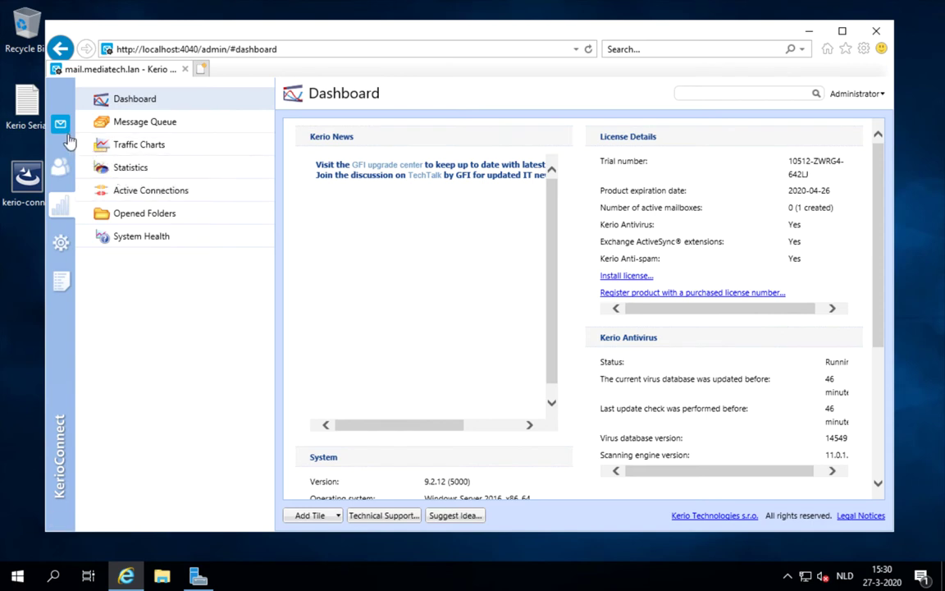
- Open the Accounts list for mediatech.lan, which holds only the Admin account
click(62, 167)
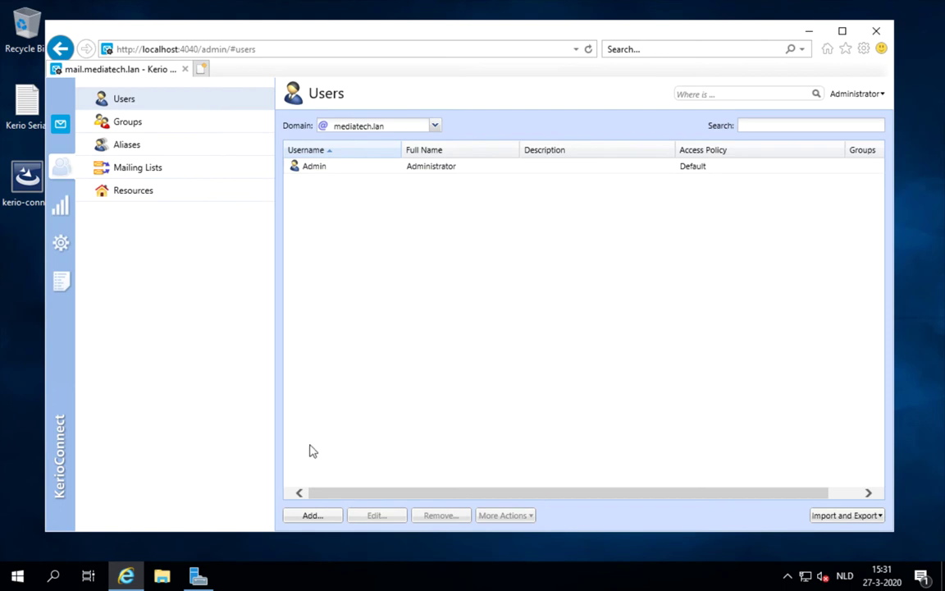
- Add a new user account, entering the user's username and full name
click(311, 517)
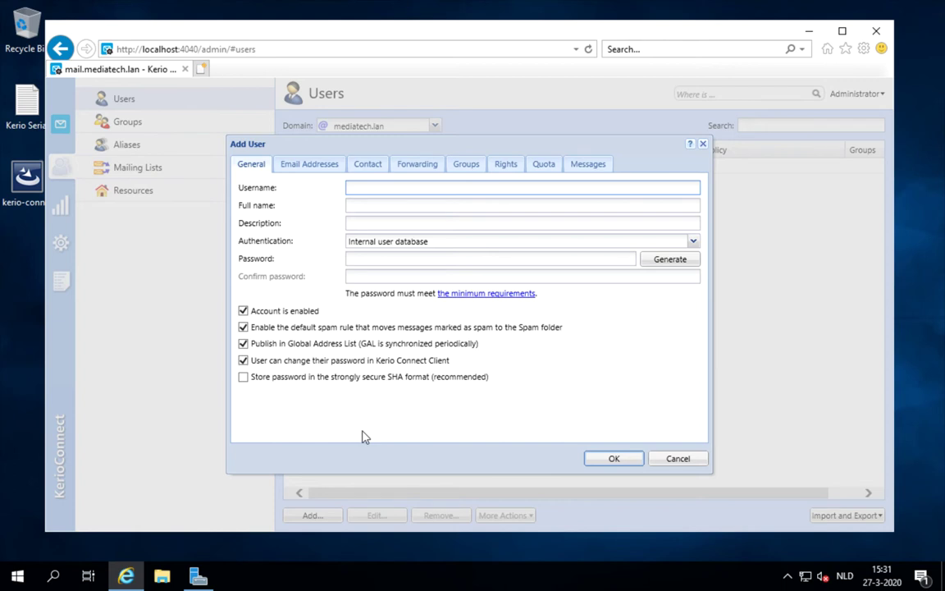
text(Haagmans)
key(Tab)
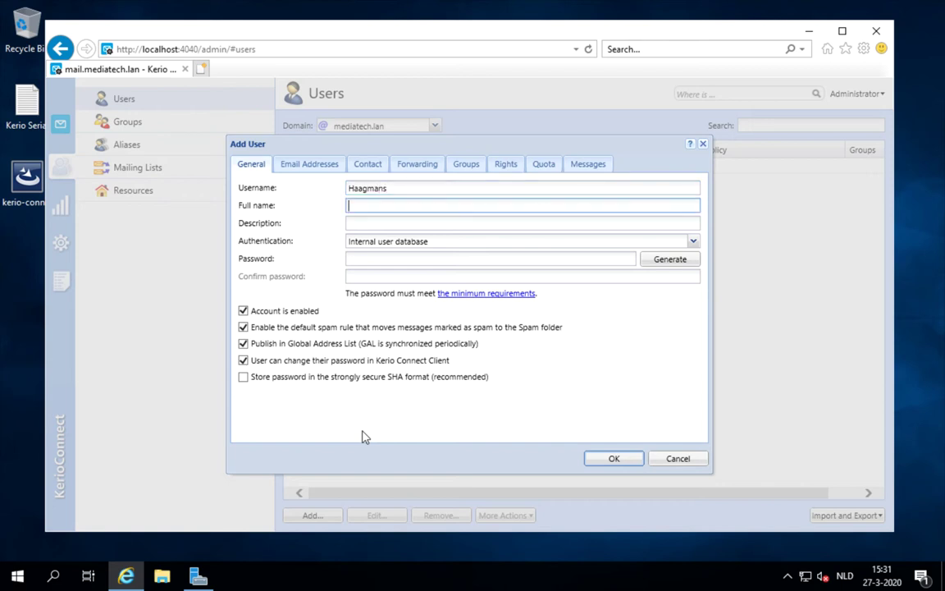
key(Tab)
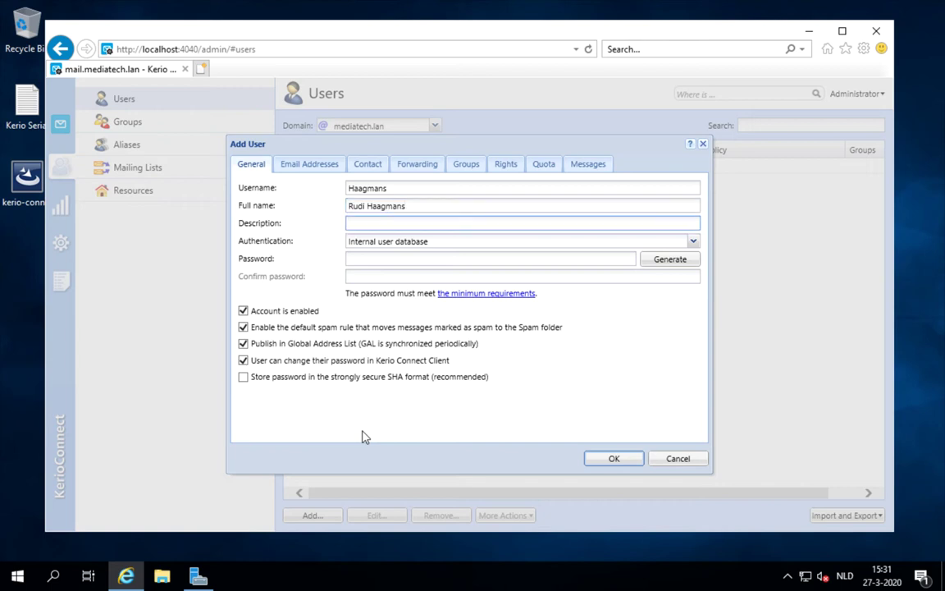
key(Tab)
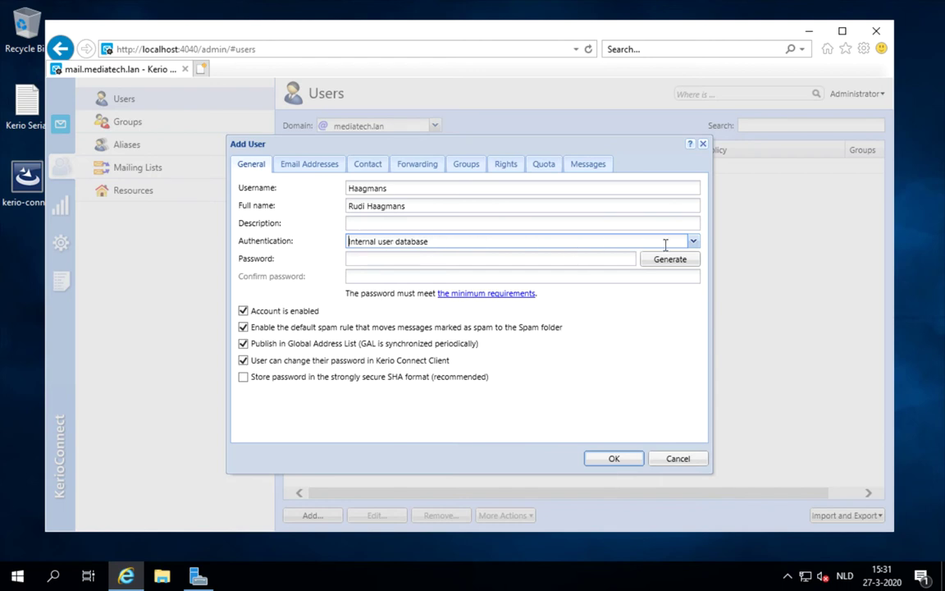
- Try Windows NT domain authentication, then settle on Internal user database
click(694, 242)
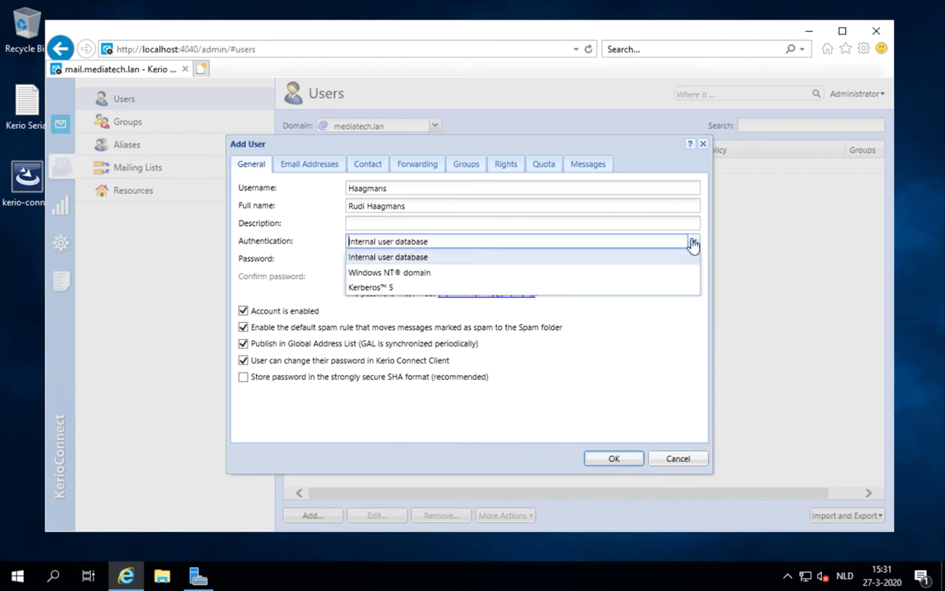
click(644, 275)
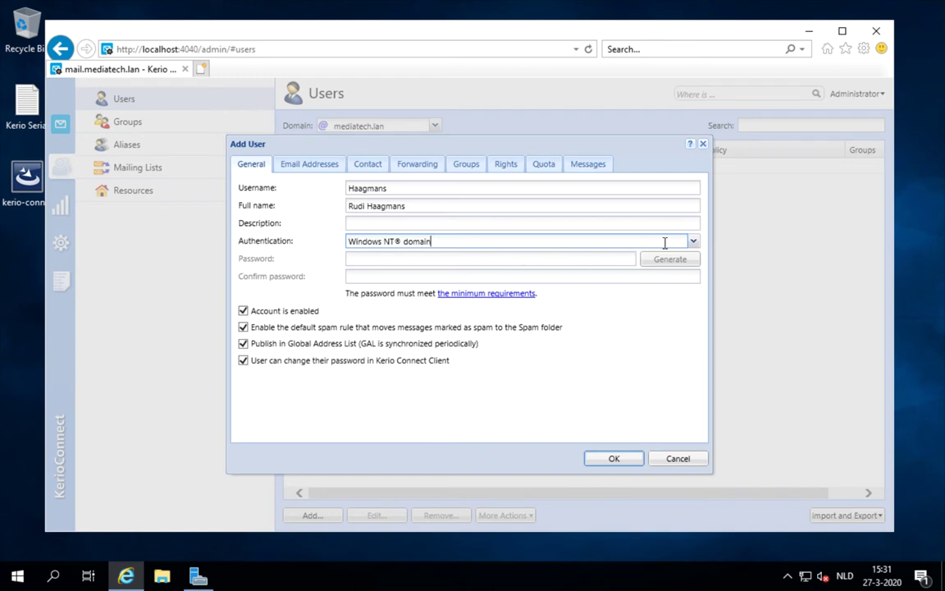
click(693, 242)
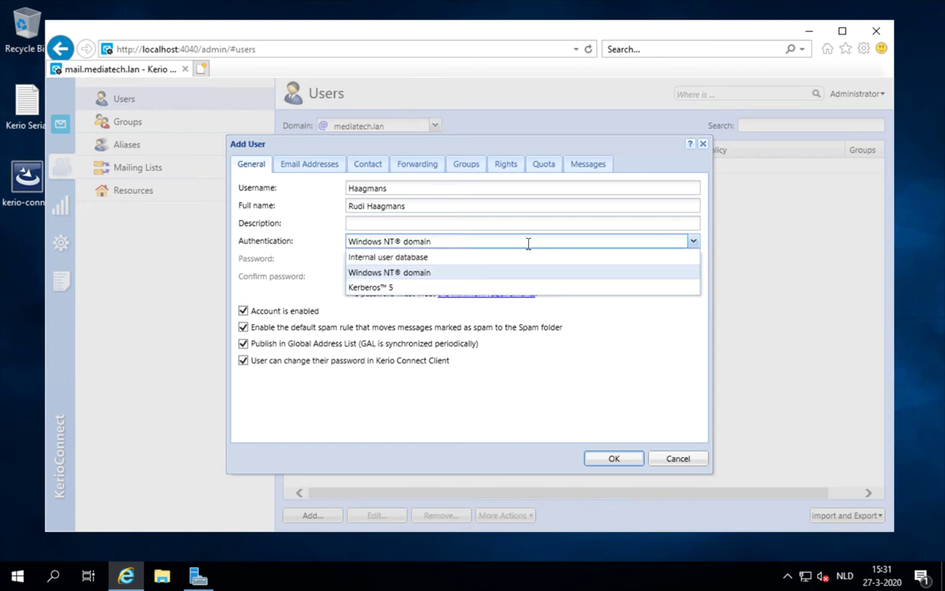
click(498, 258)
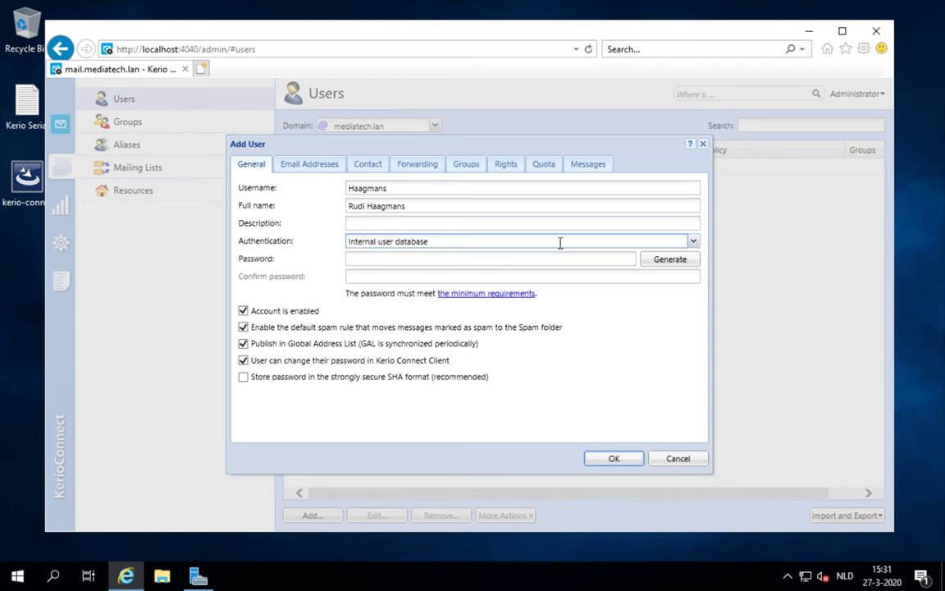
click(694, 242)
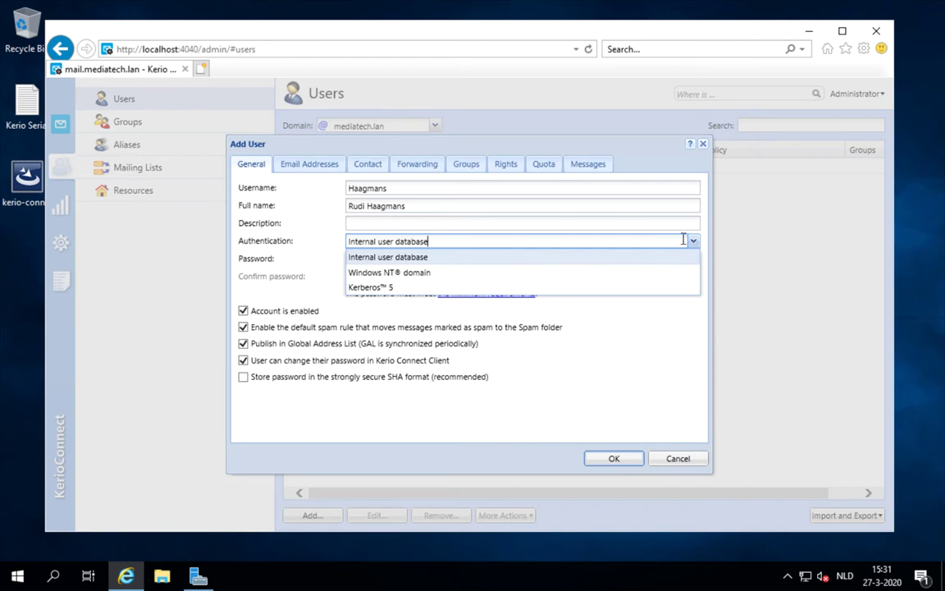
click(670, 261)
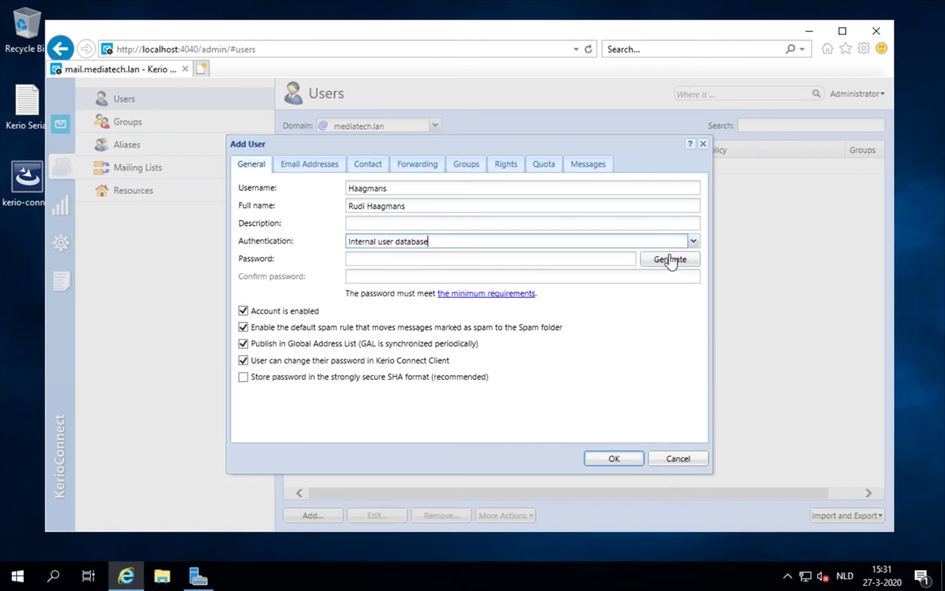
- Enter and confirm the account password, then review its default mediatech.lan e-mail address
click(447, 256)
text(****)
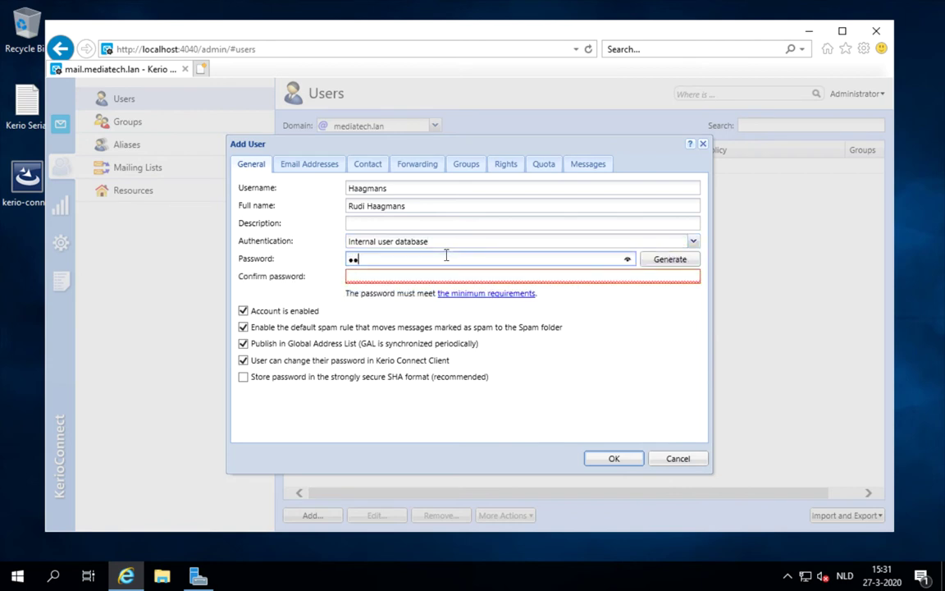
text(****)
key(Tab)
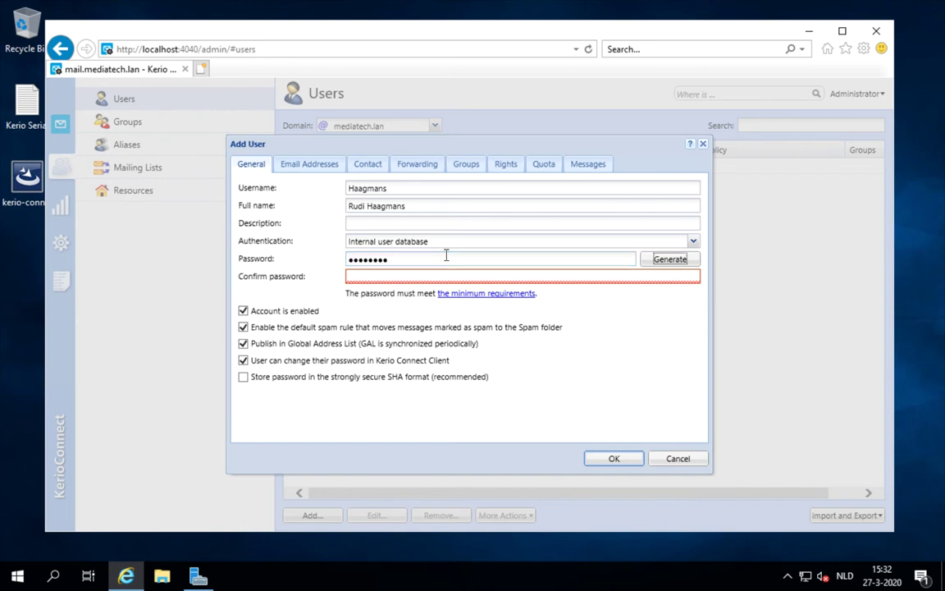
click(427, 276)
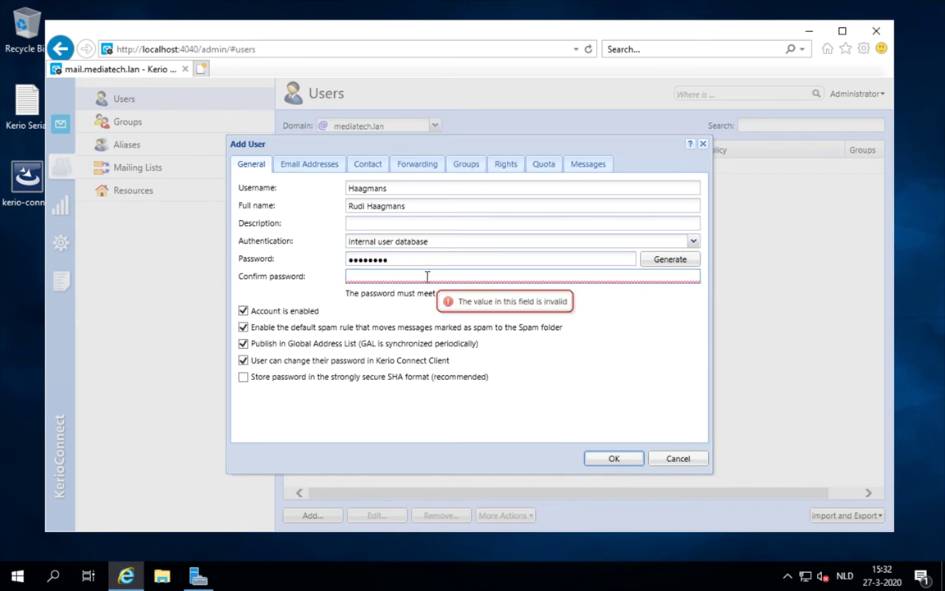
text(********)
key(ctrl+a)
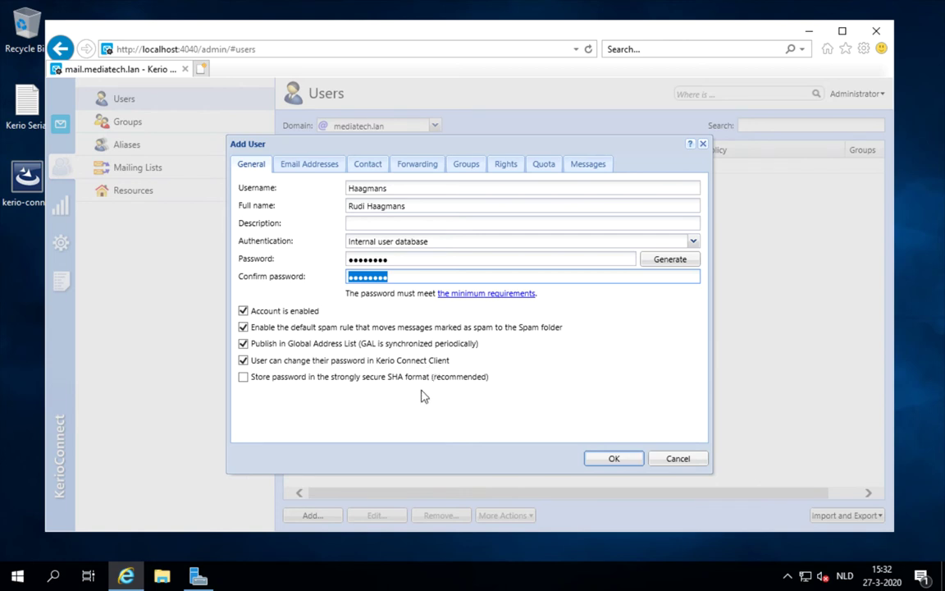
click(327, 164)
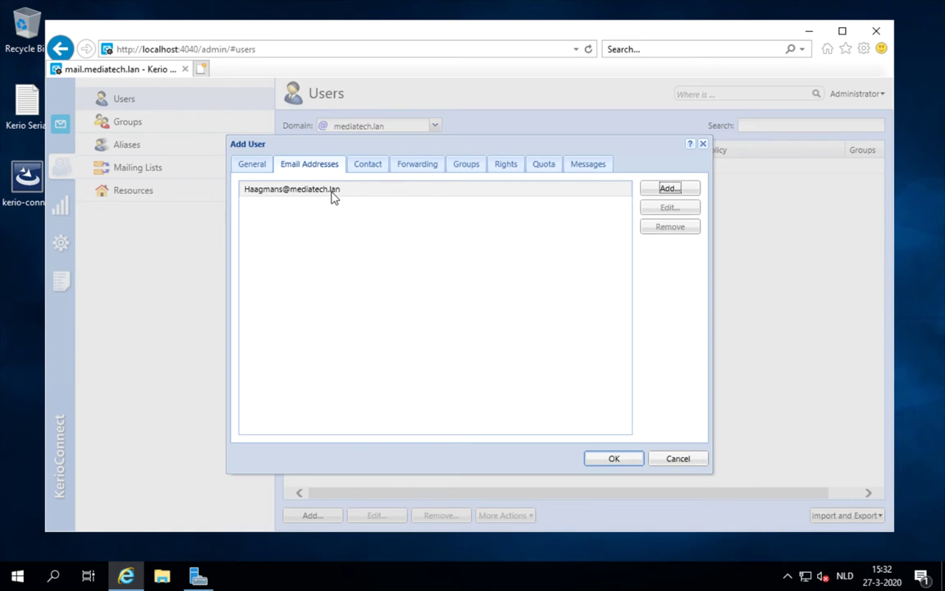
- Enter the user's first and last name on the Contact tab, then view Forwarding (No forwarding)
click(372, 166)
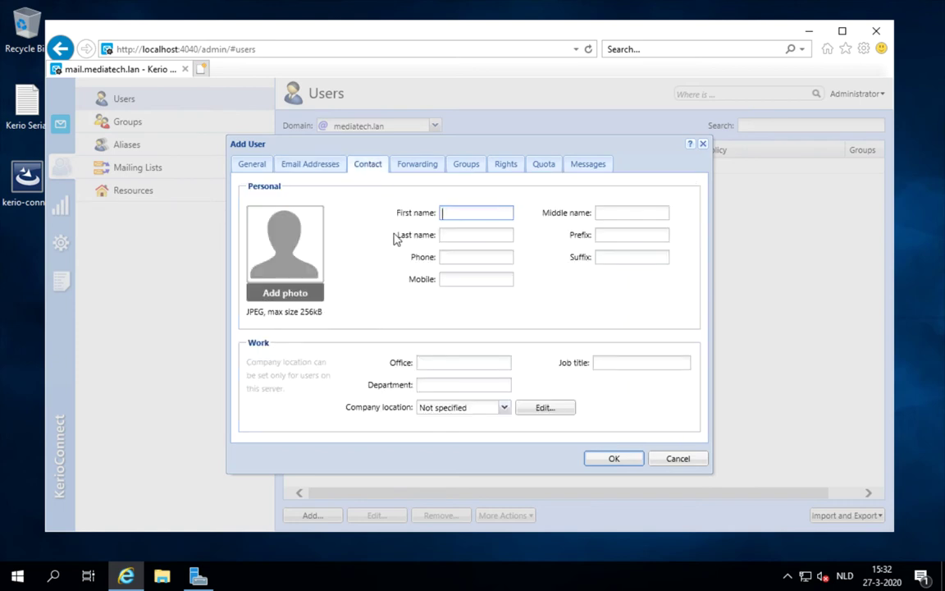
key(Tab)
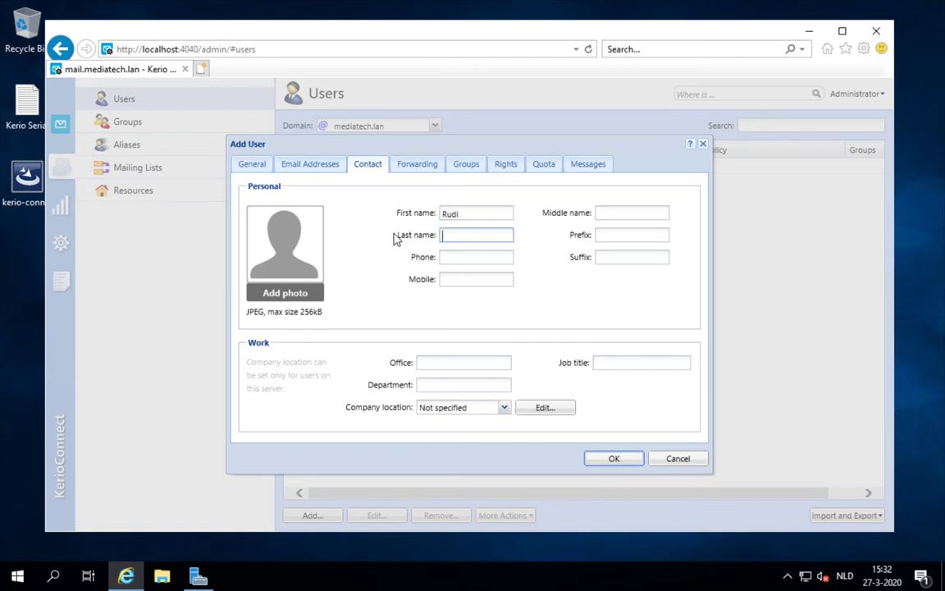
key(Tab)
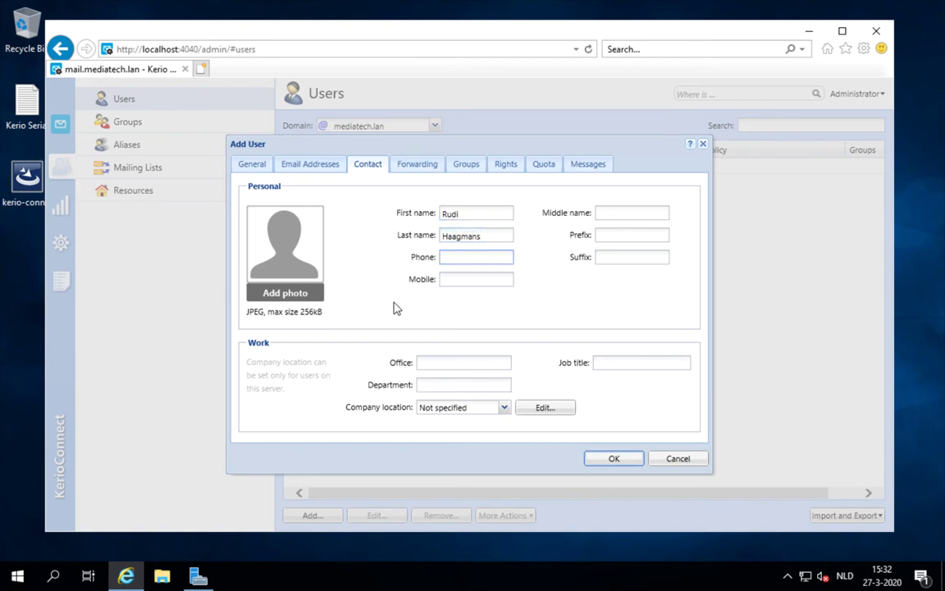
click(424, 167)
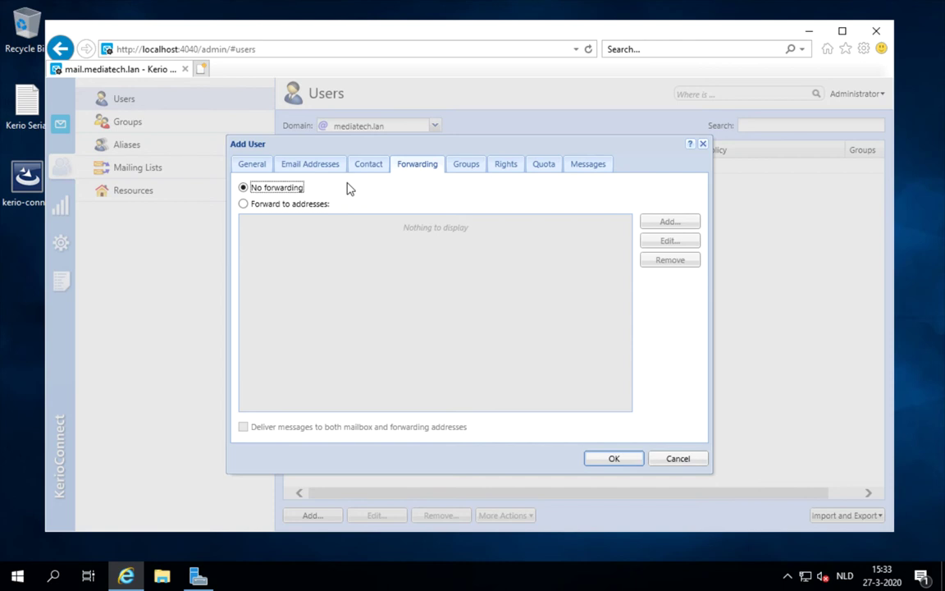
- Review groups and rights, limit the mailbox disk space to 2 GB, and save the account
click(467, 167)
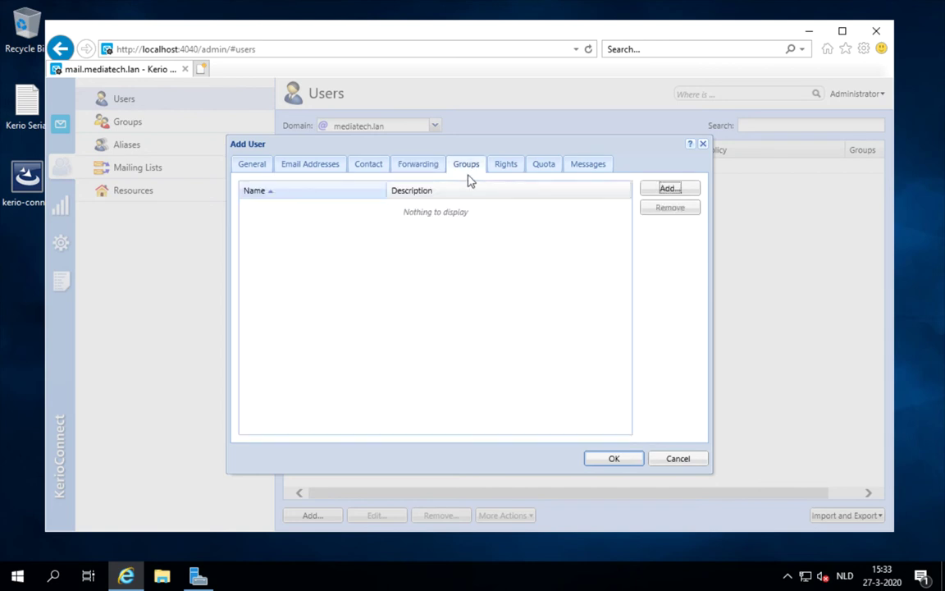
click(504, 169)
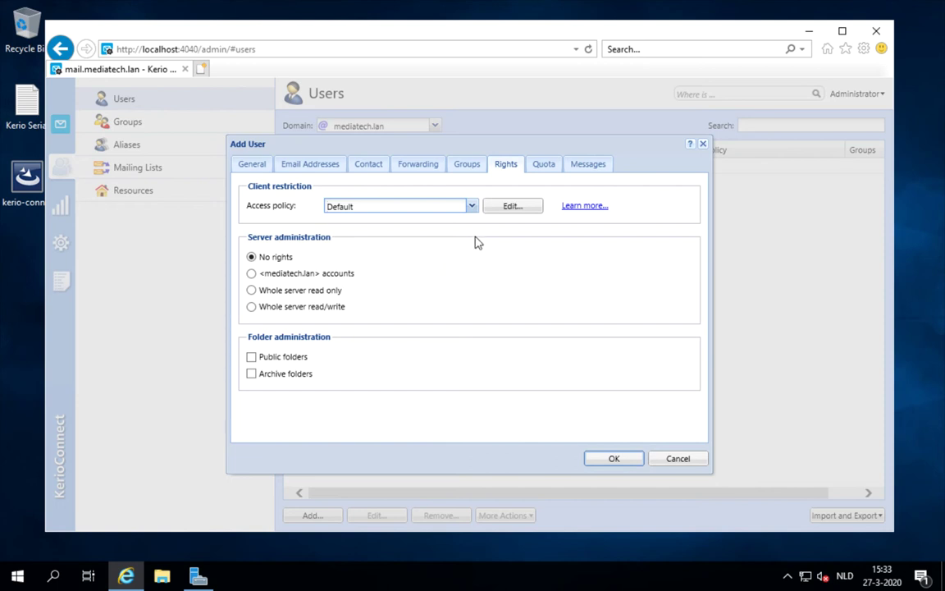
click(543, 165)
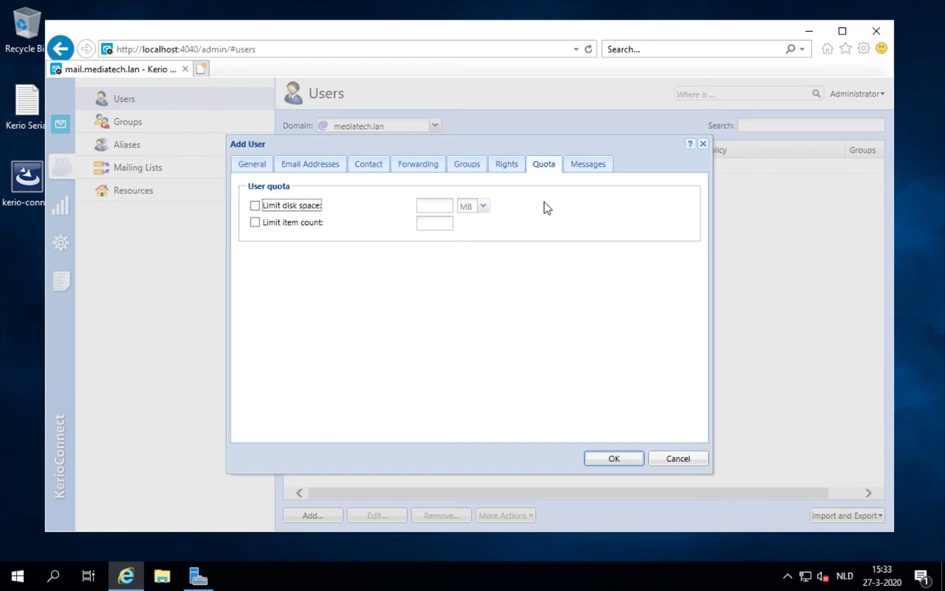
click(255, 205)
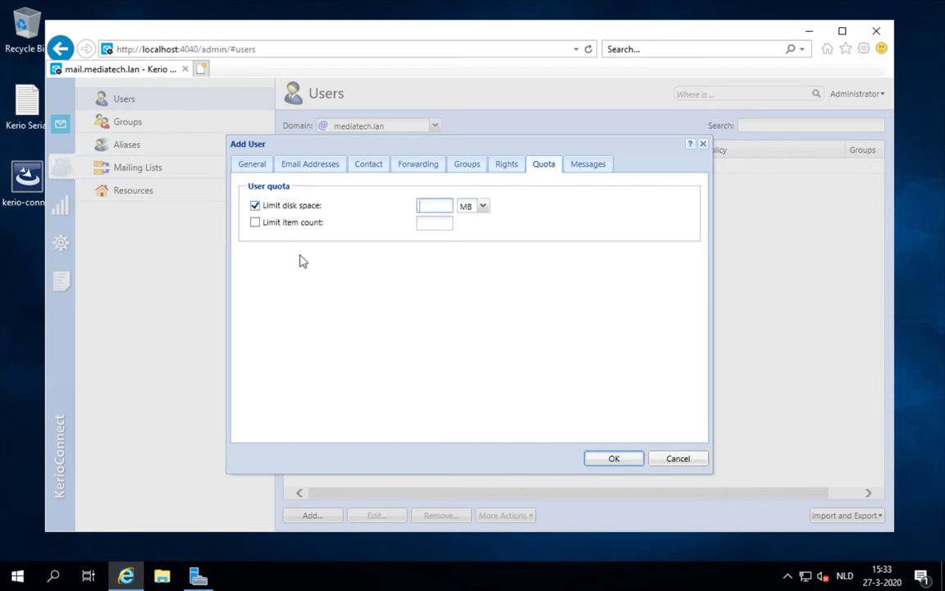
click(484, 207)
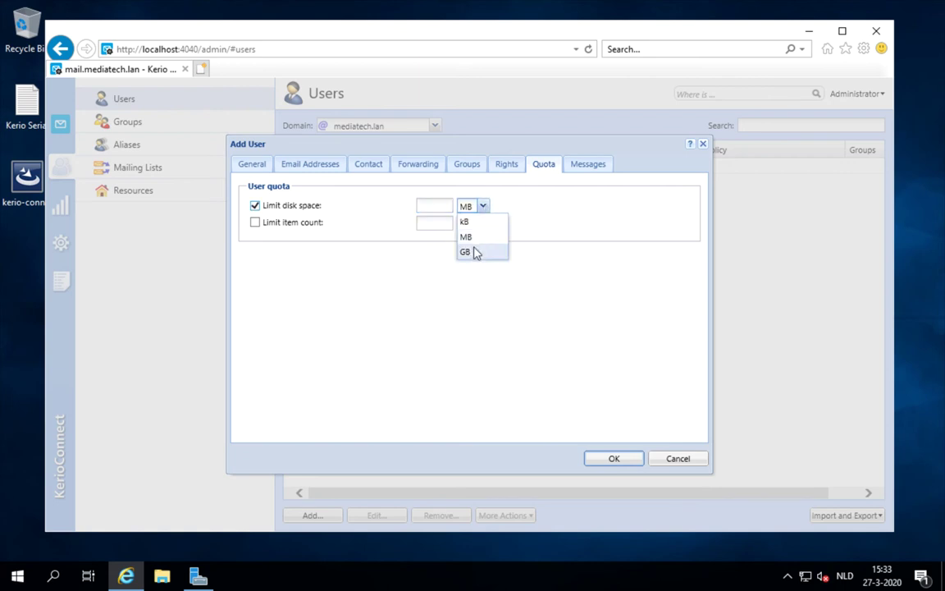
click(465, 251)
click(433, 206)
text(2)
key(Tab)
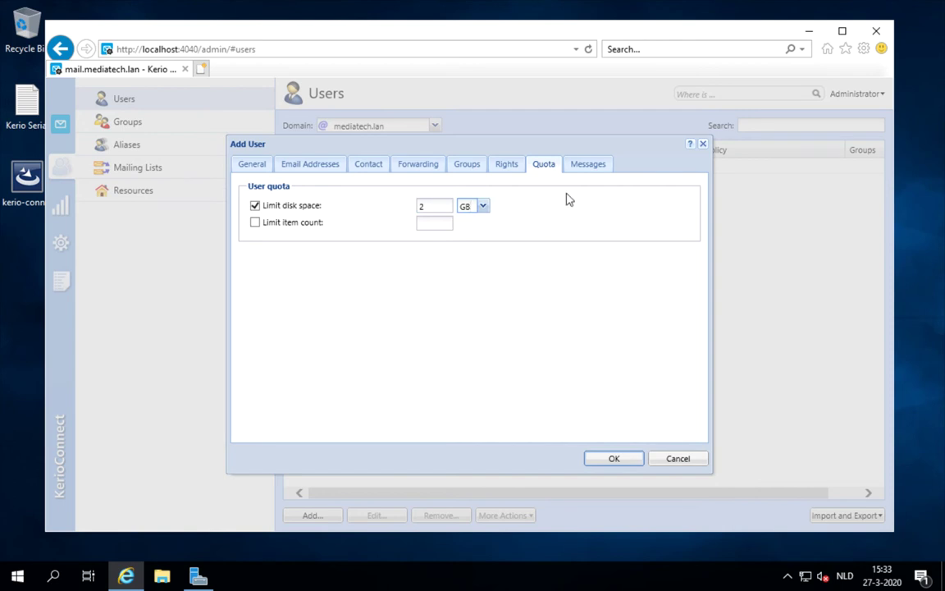
click(587, 165)
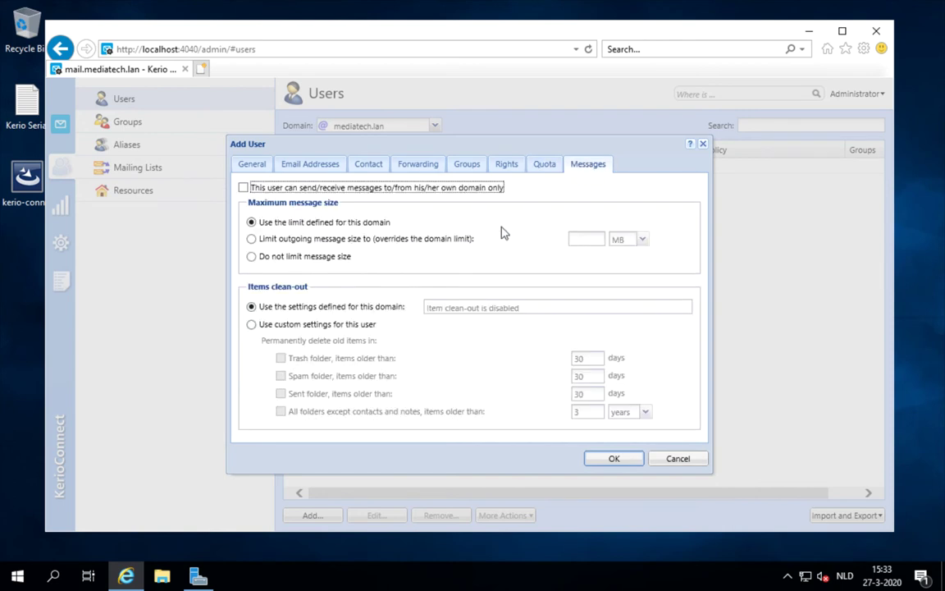
click(607, 457)
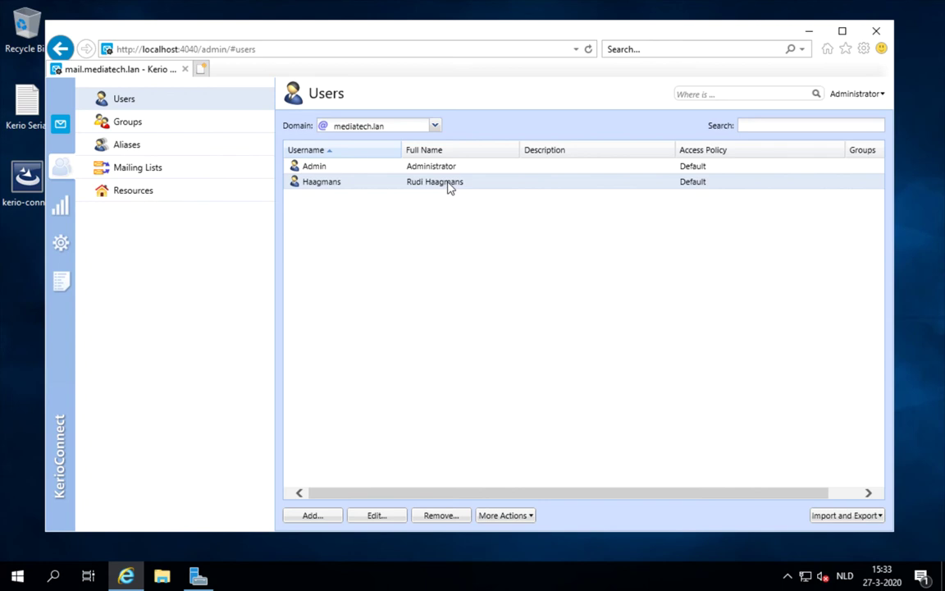
- Load mail.mediatech.lan in a new browser tab to reach the webmail login page
click(203, 69)
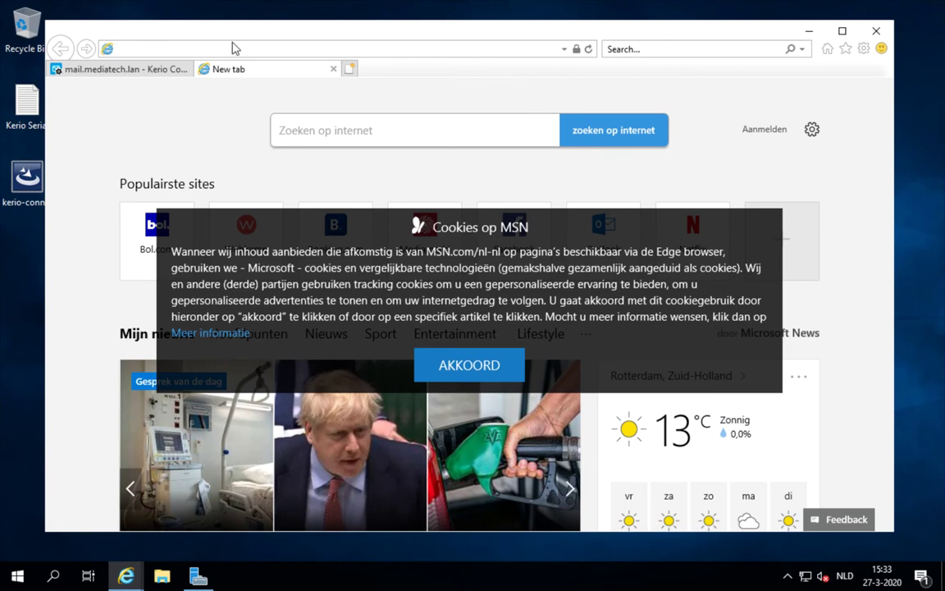
text(mail.)
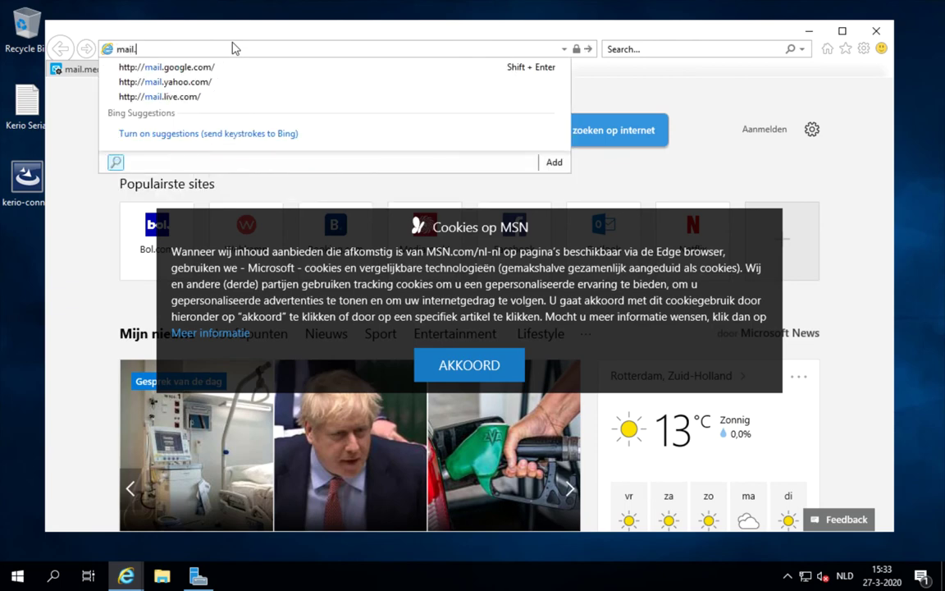
text(mediatec)
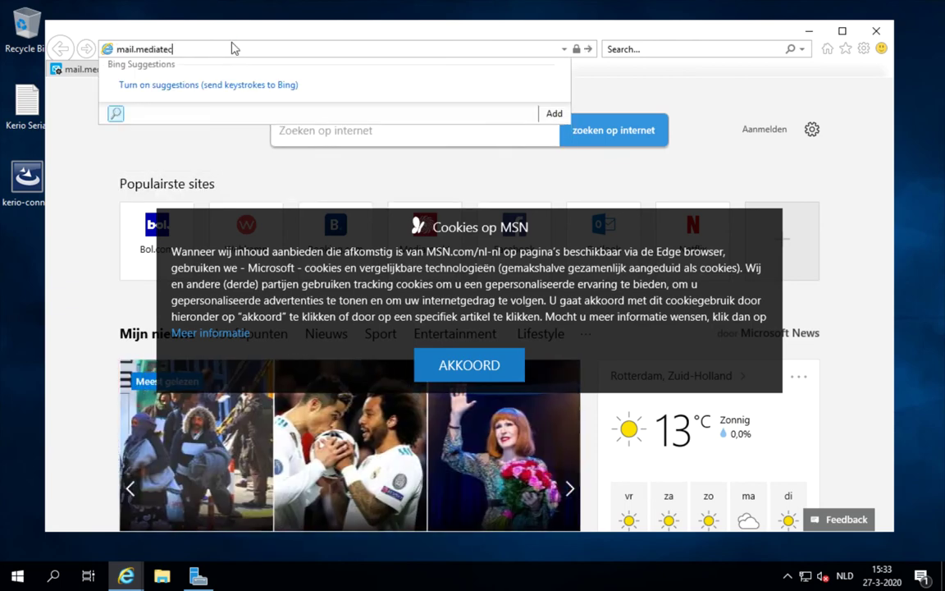
text(h.lan)
key(Return)
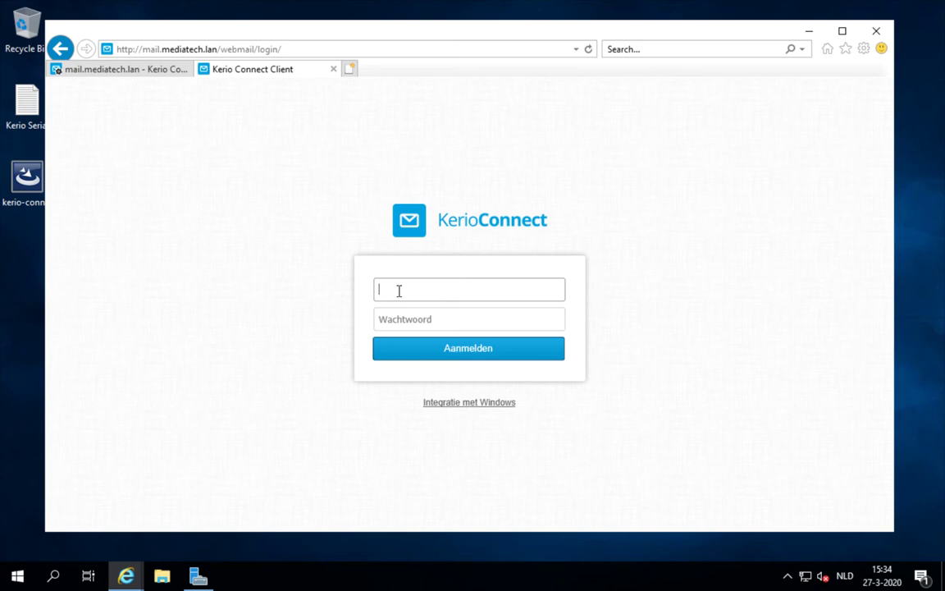
- Sign in to webmail with the new user's username and password, declining to save the password
text(haagmans)
key(Tab)
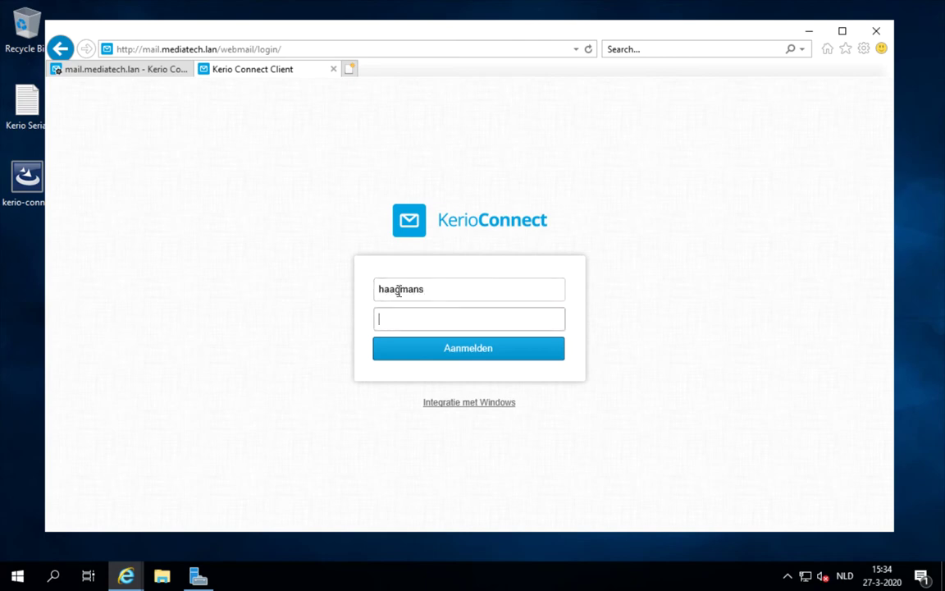
text(••••••••)
key(Return)
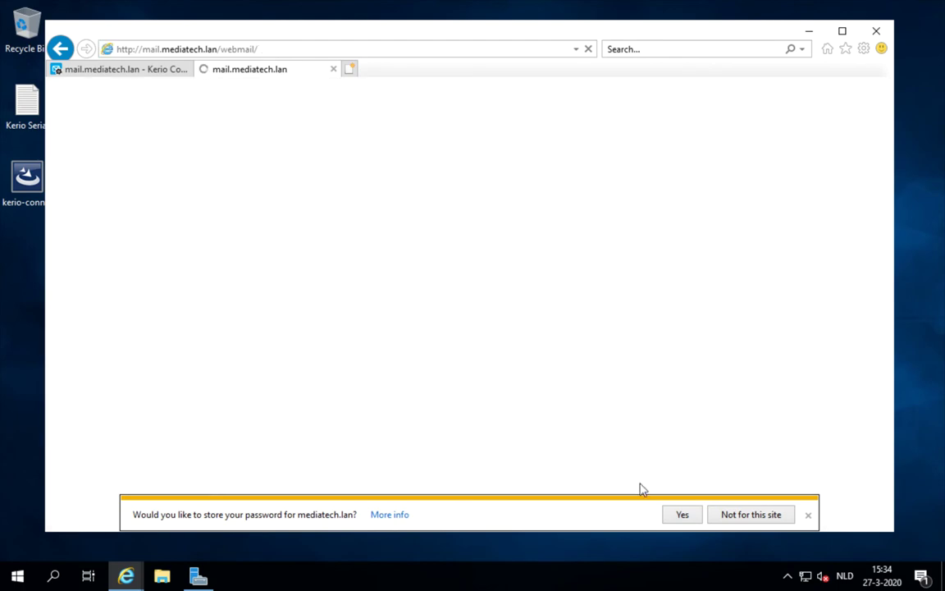
click(732, 519)
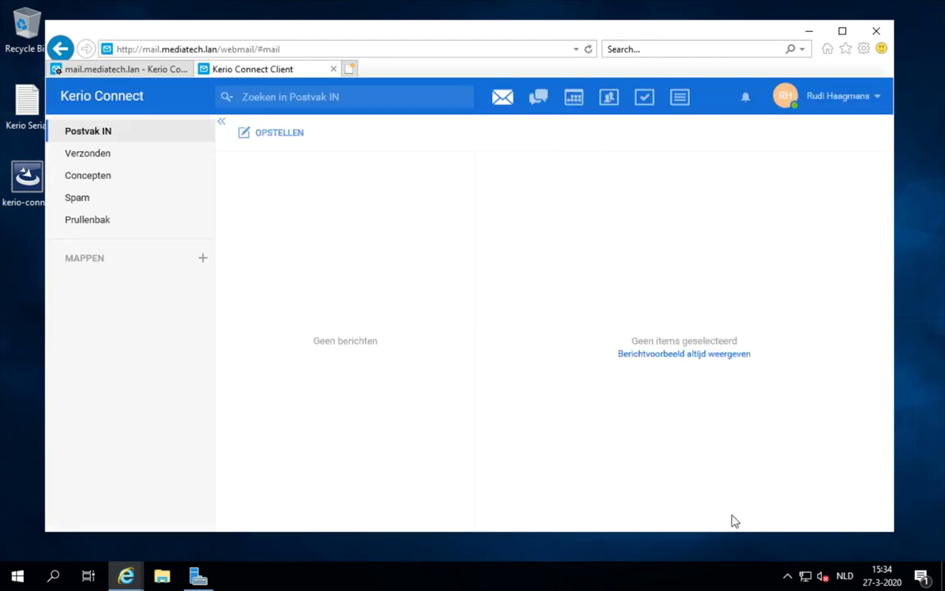
- Send yourself a message titled 'Update' reading 'De mailserver werkt!' and check Verzonden
click(879, 97)
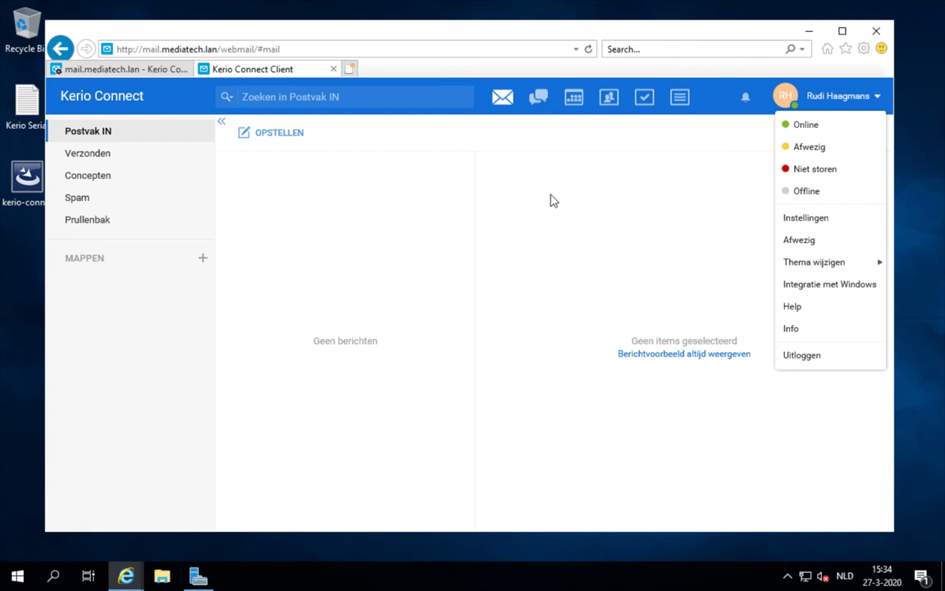
click(498, 179)
click(280, 136)
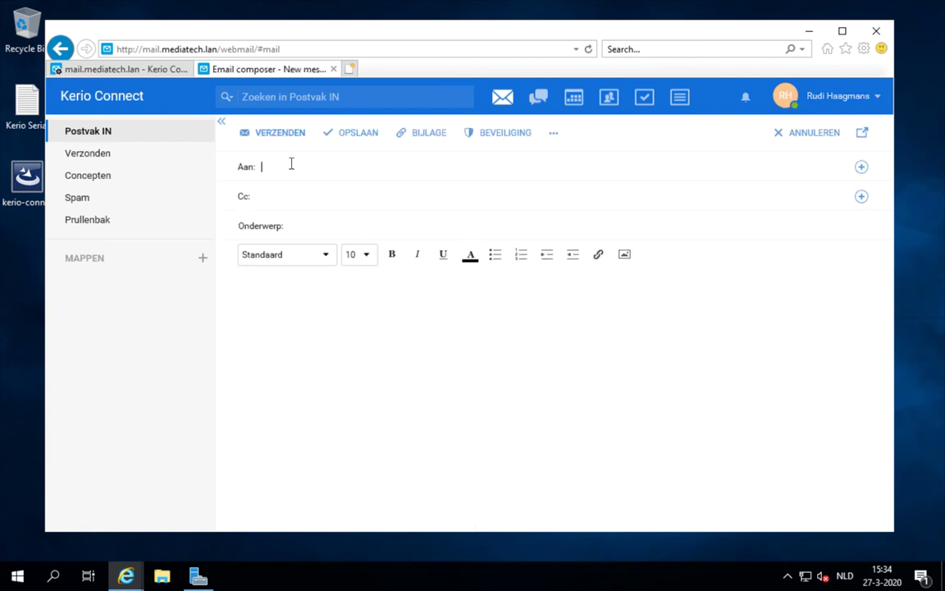
text(haag)
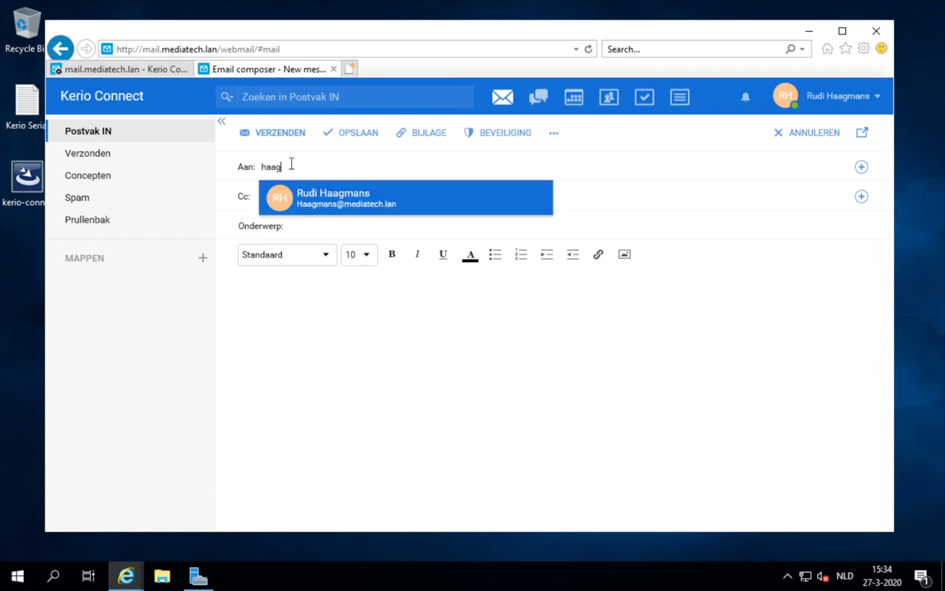
click(311, 202)
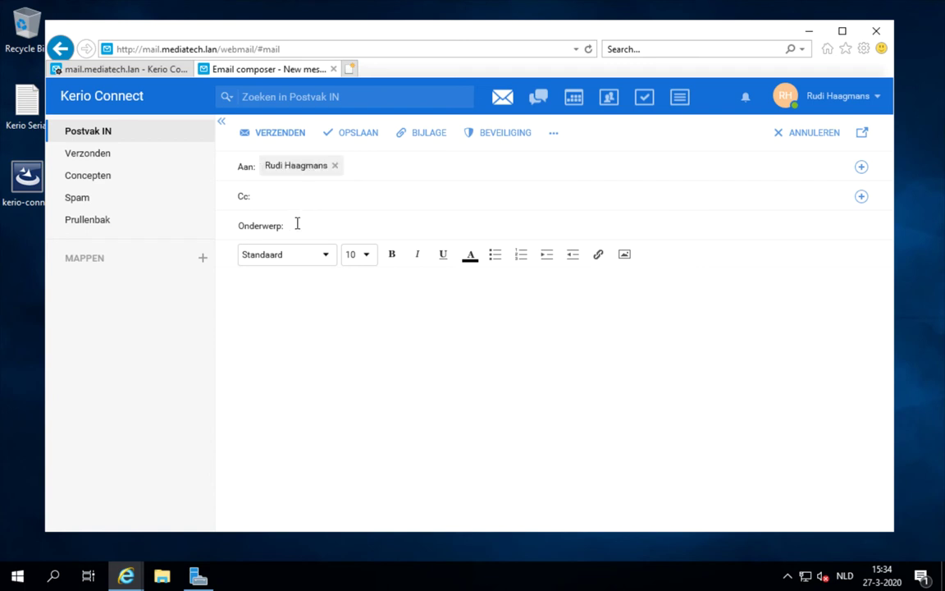
click(297, 224)
text(Upd)
text(ate)
text(De mailserve)
text(r werkt)
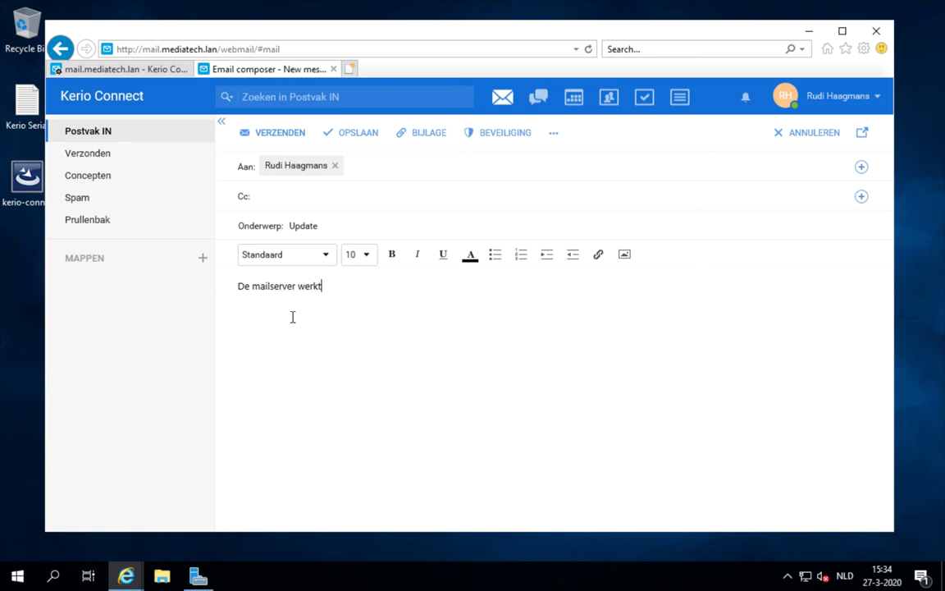
key(Left)
key(Left)
key(Left)
key(Left)
key(Left)
click(279, 134)
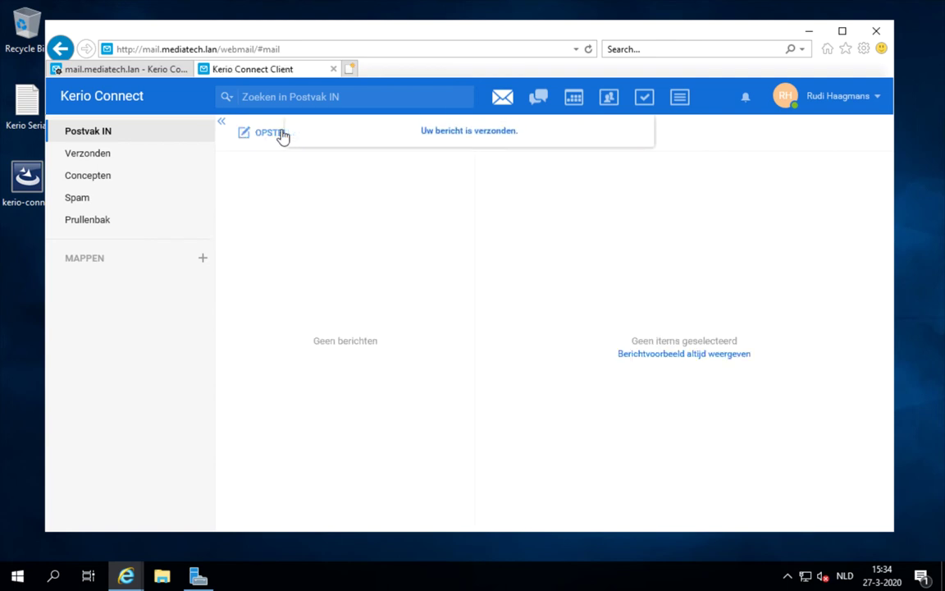
click(146, 159)
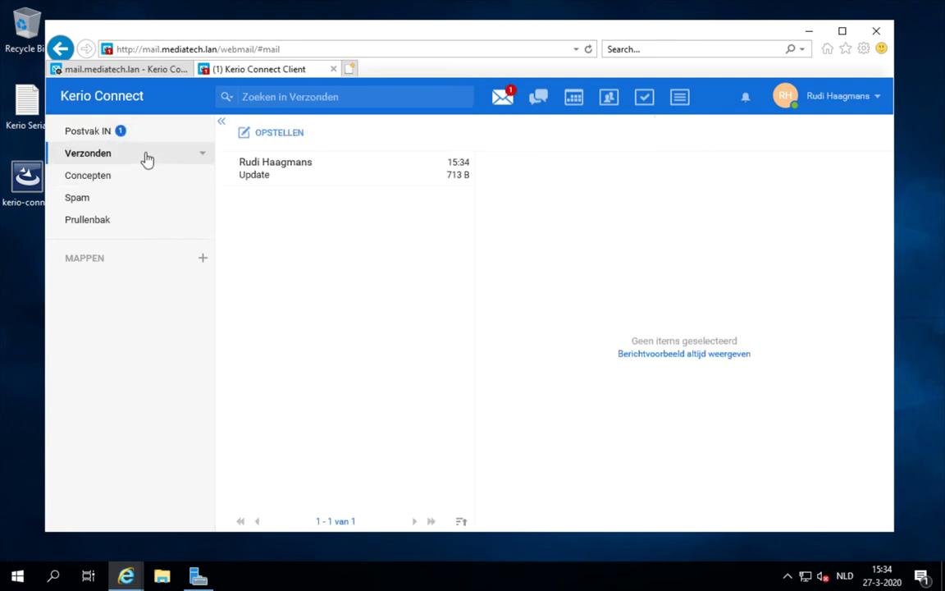
- Read the received Update message in Postvak IN, then start a new message
click(98, 129)
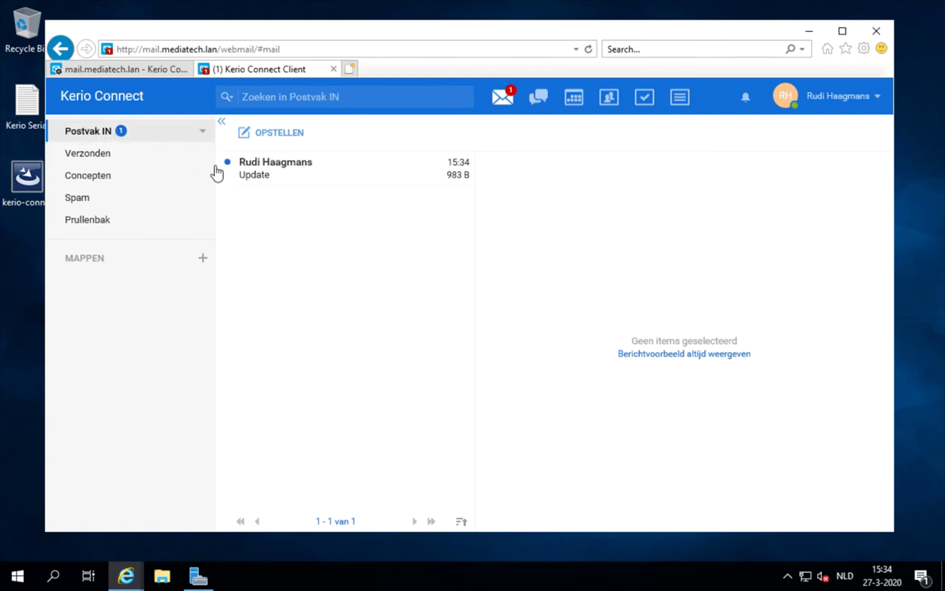
click(254, 176)
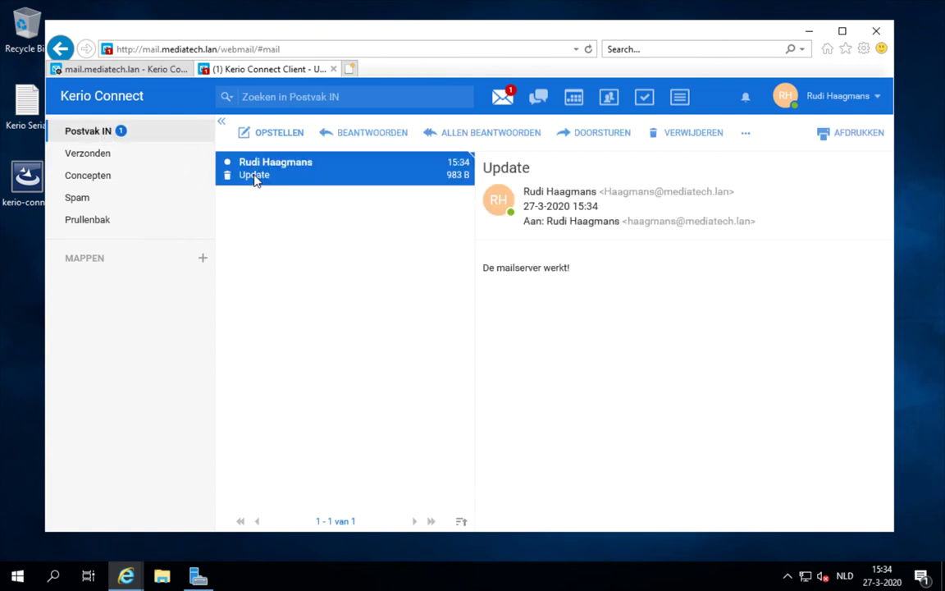
click(263, 133)
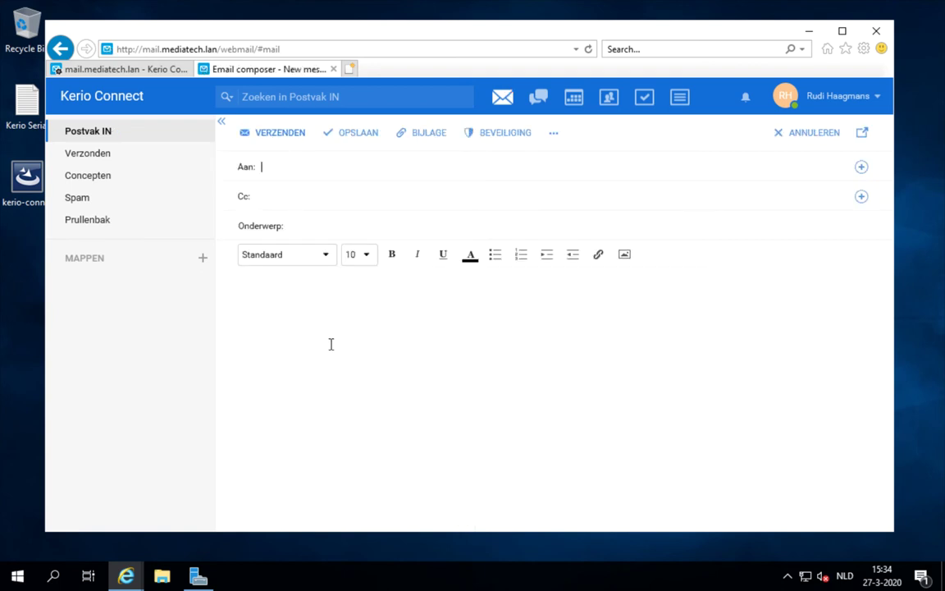
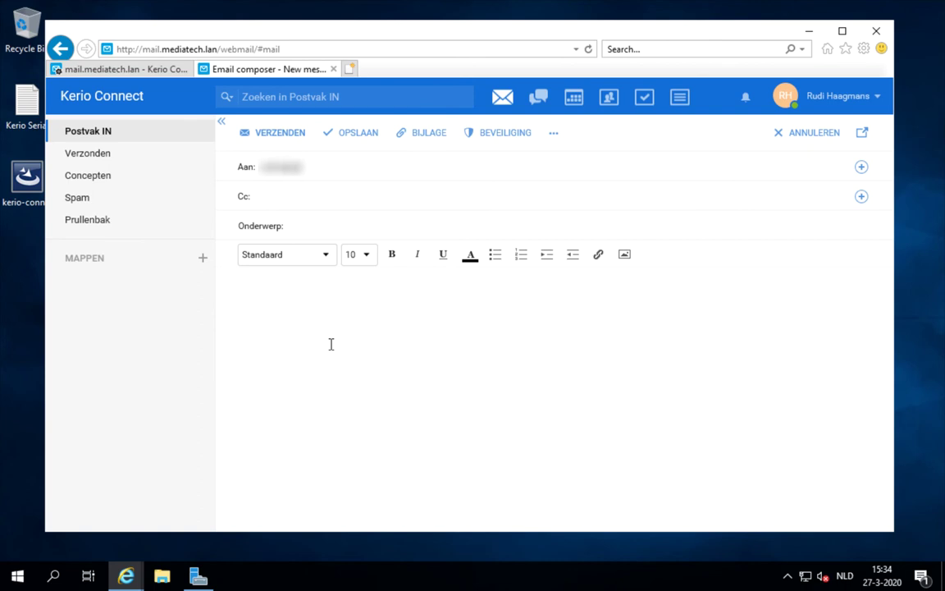
- Send 'Update naar externen' with body 'De mail werkt ook extern!' to the external support address
key(Tab)
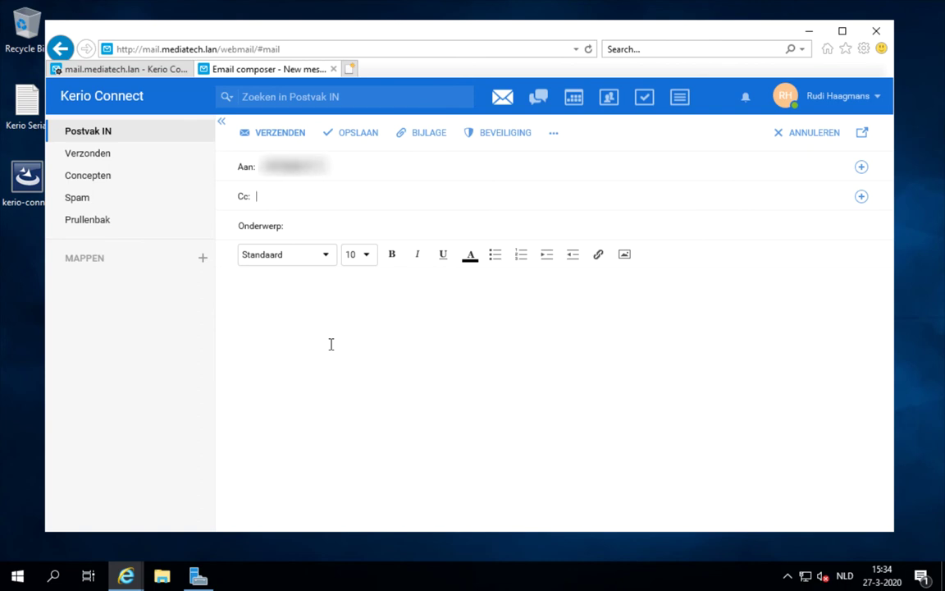
key(Tab)
text(Update naar externen)
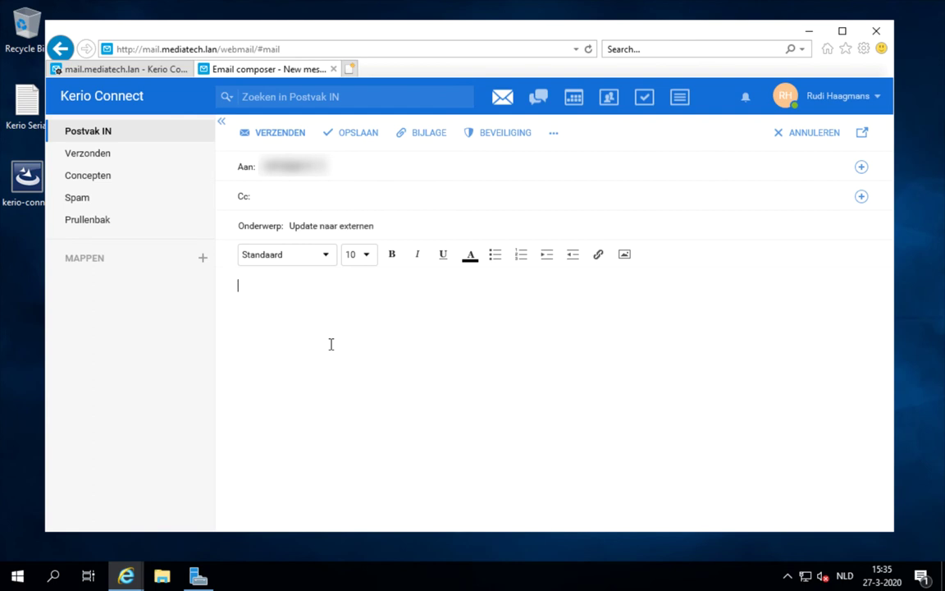
text(De mail werkt ook exte)
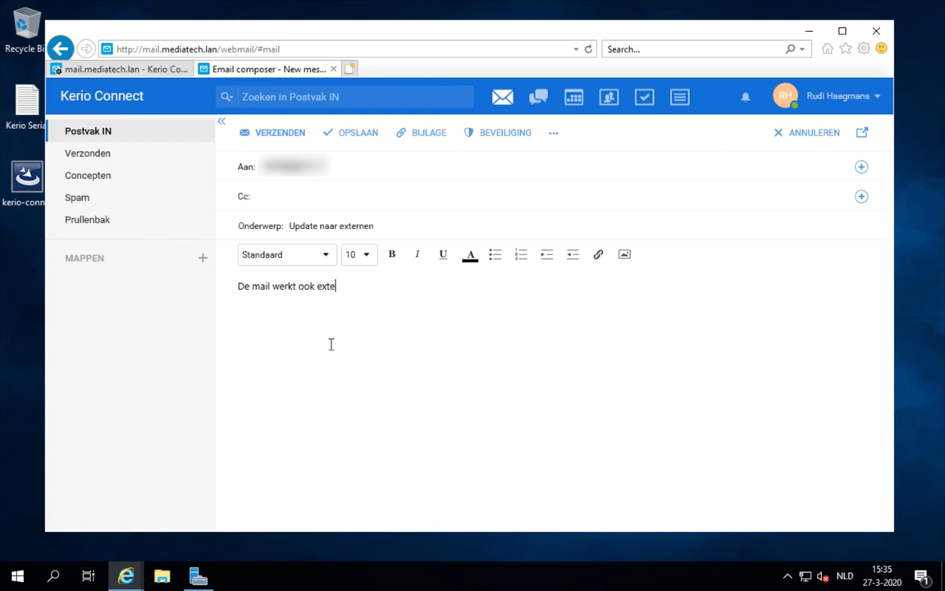
text(rn!)
click(287, 136)
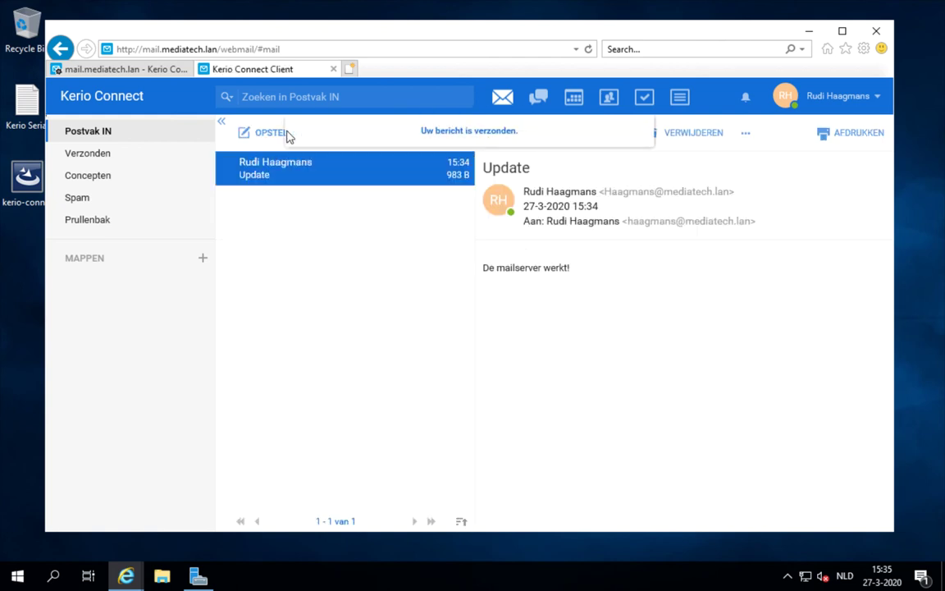
click(351, 69)
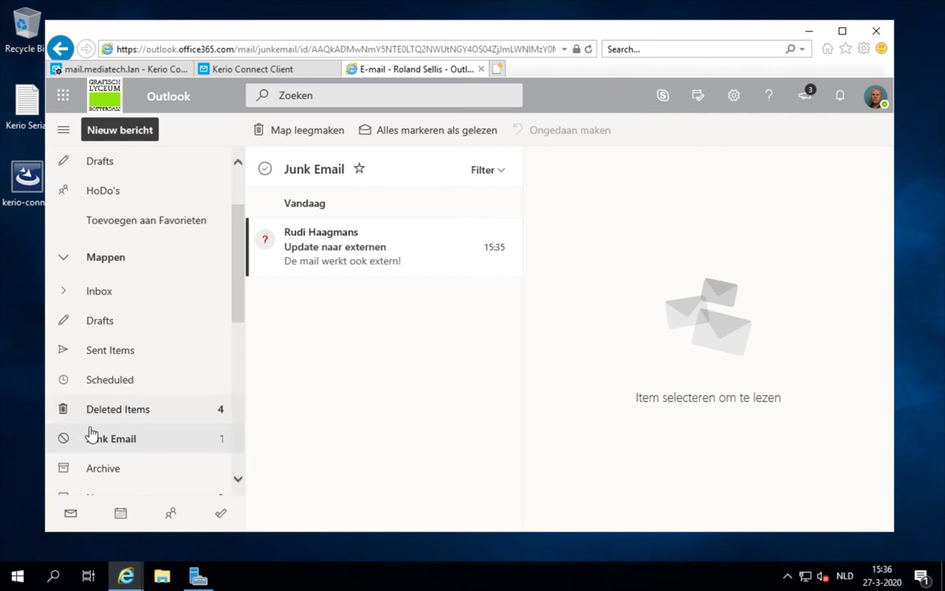
- Open 'Update naar externen' in Outlook's Junk Email, check the sender details, and return to Kerio admin
click(322, 256)
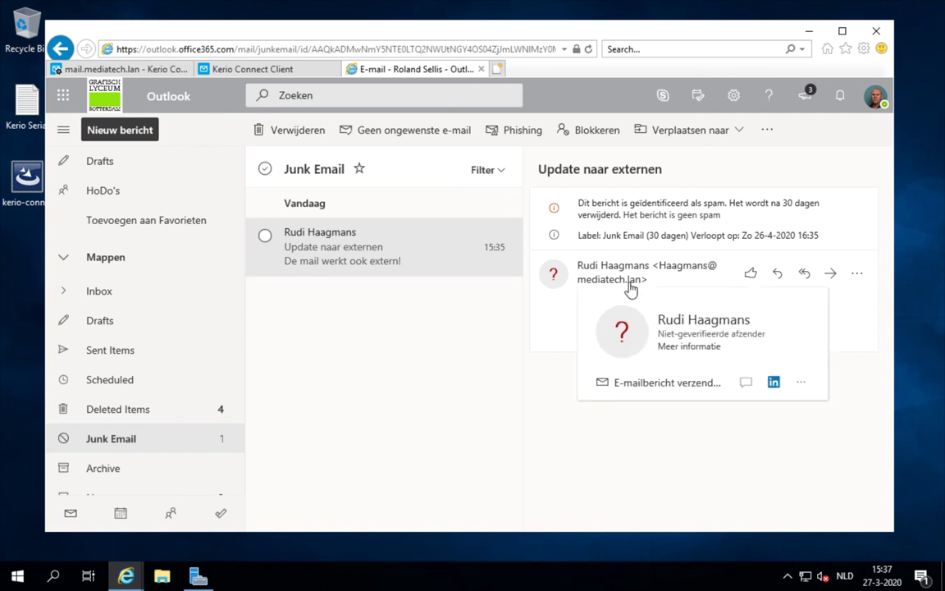
click(630, 287)
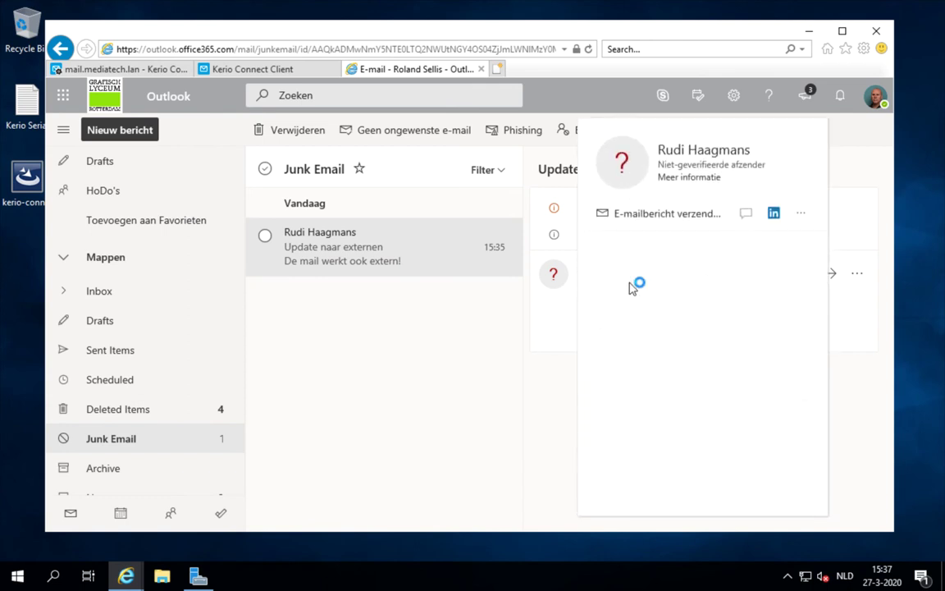
click(551, 328)
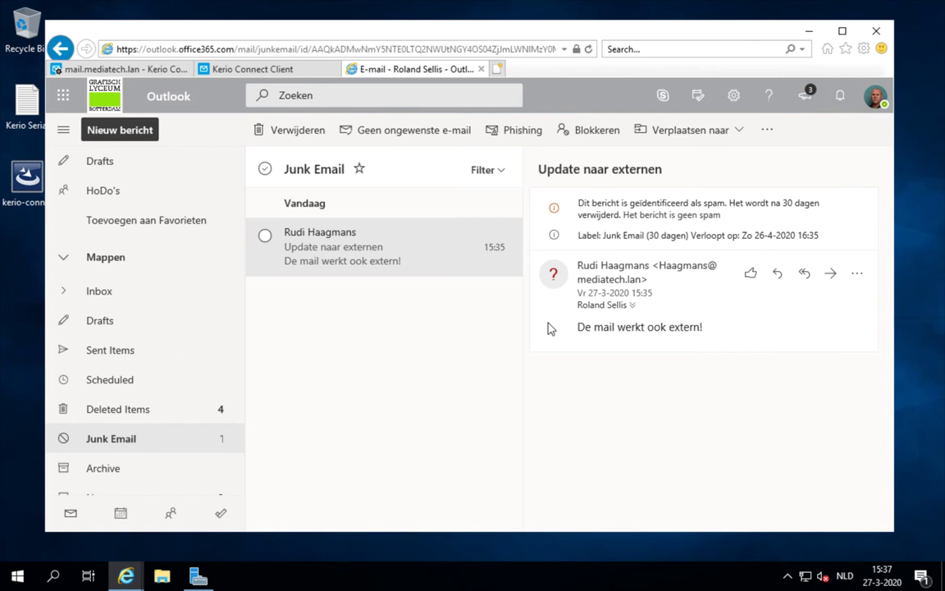
click(158, 70)
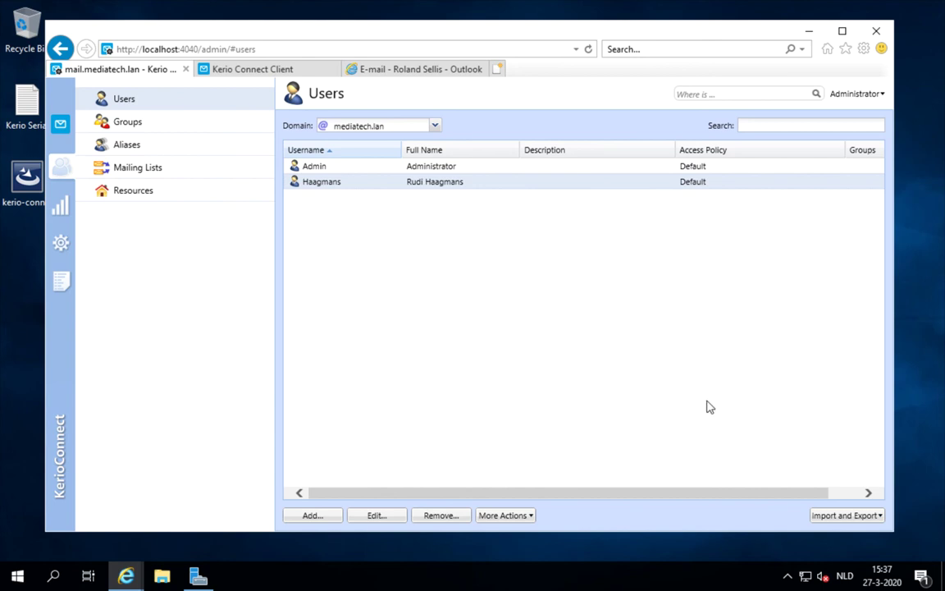
- Start a user import with Microsoft Active Directory as the source
click(828, 517)
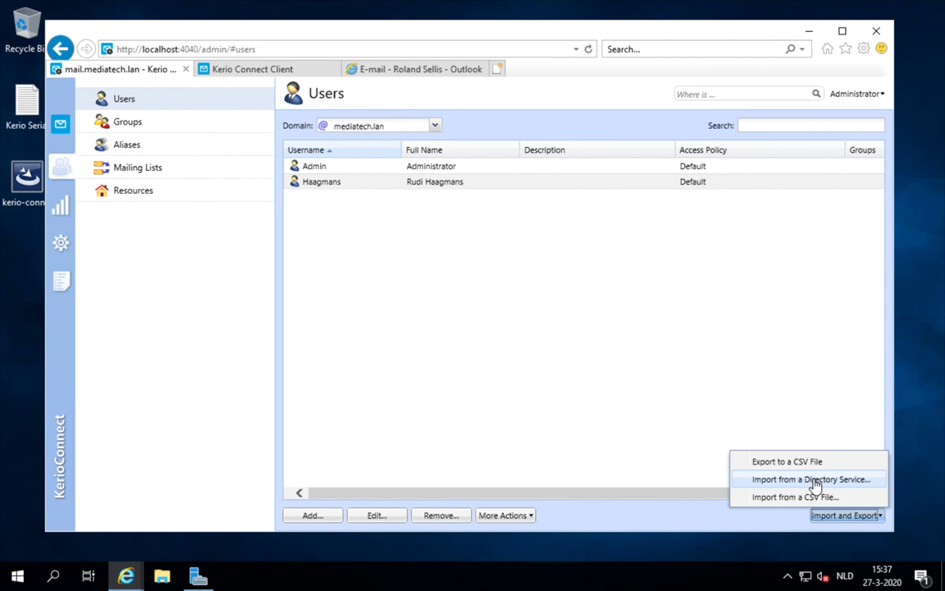
click(815, 484)
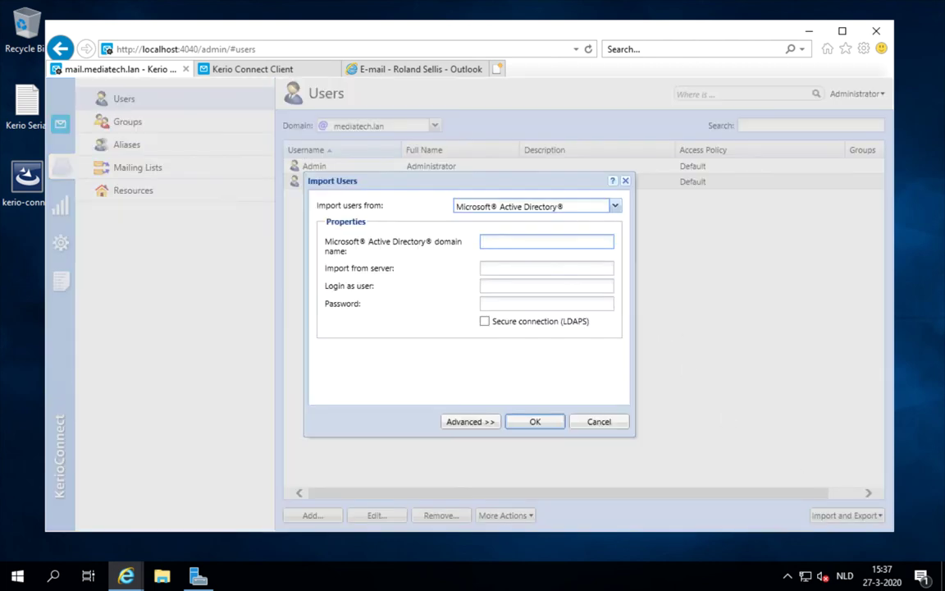
click(614, 208)
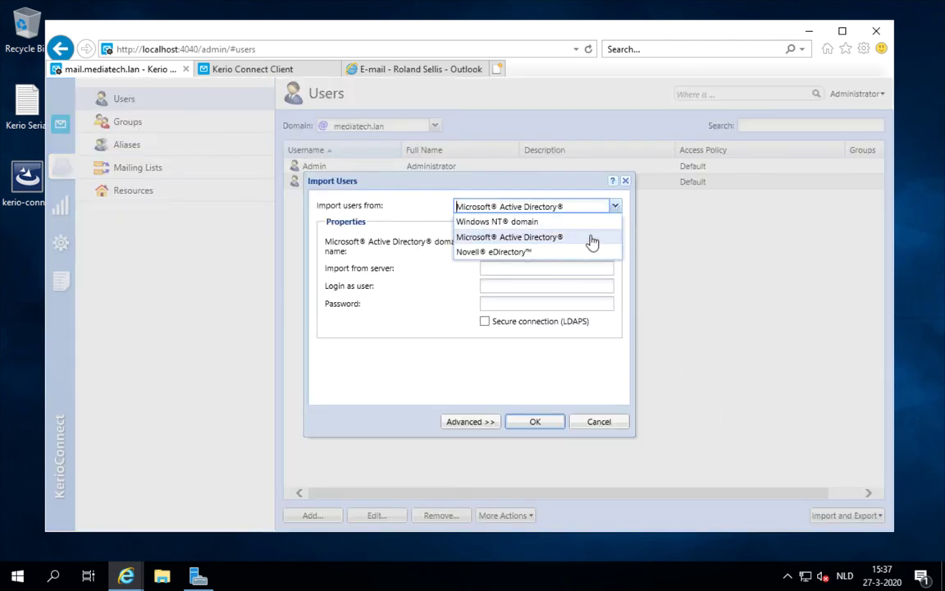
click(587, 237)
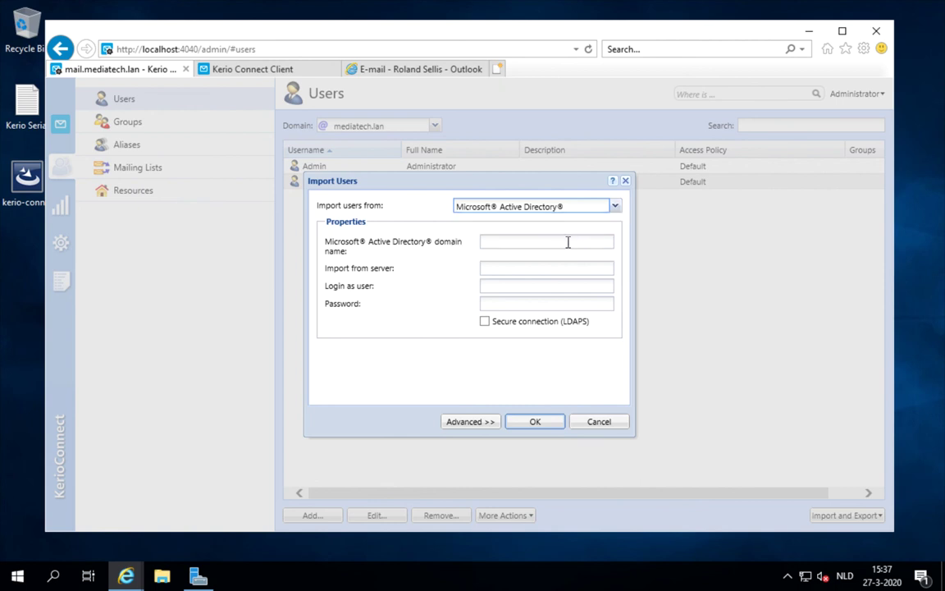
- Enter domain mediatech.lan, server dc1, and the administrator login and password
click(568, 242)
text(me)
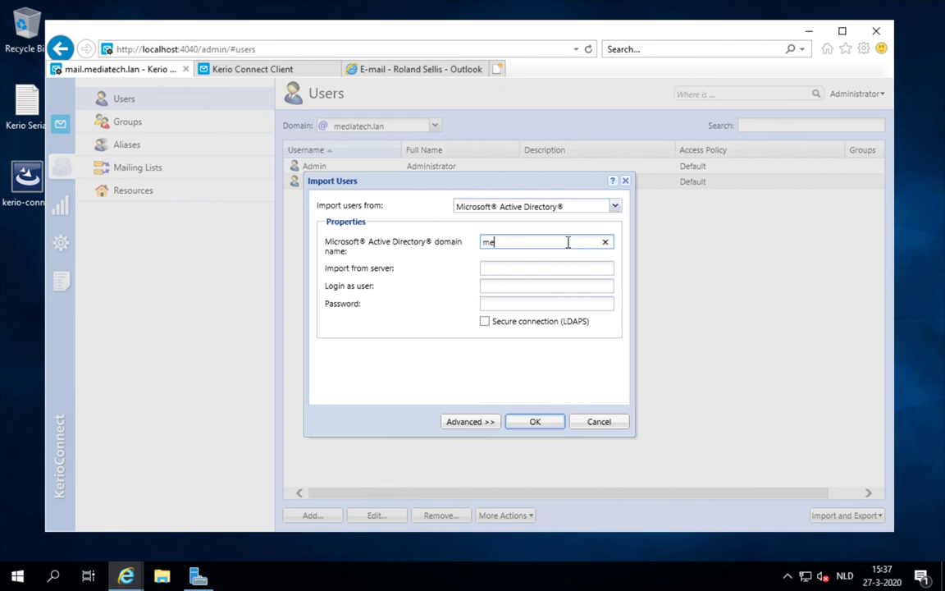
text(diatech.lan)
click(545, 268)
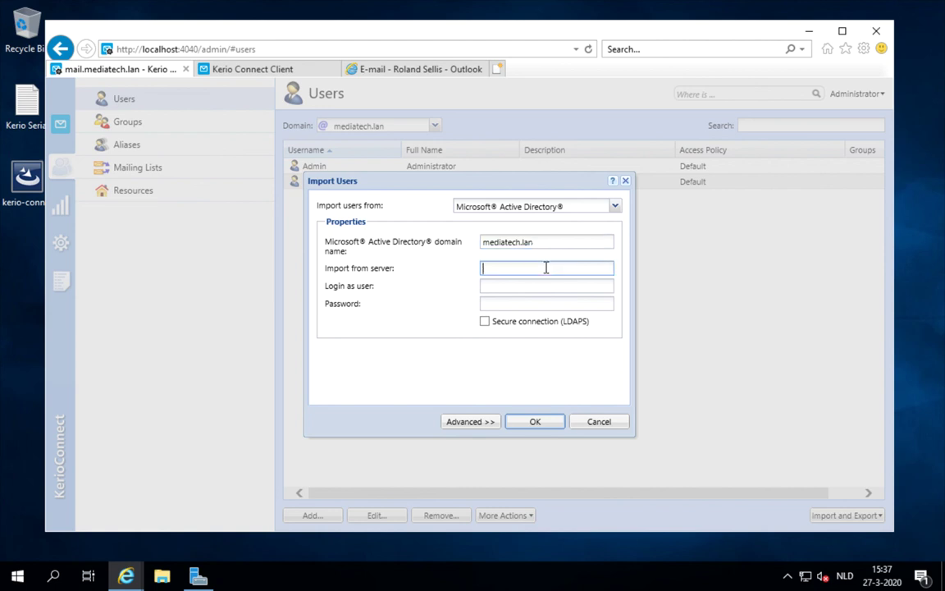
text(dc1)
click(542, 288)
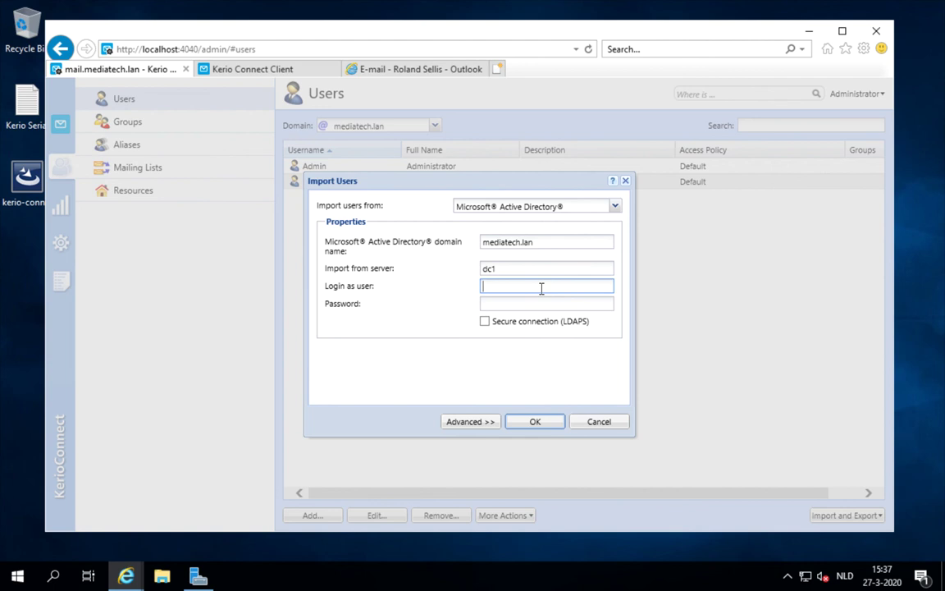
text(administrator)
key(Tab)
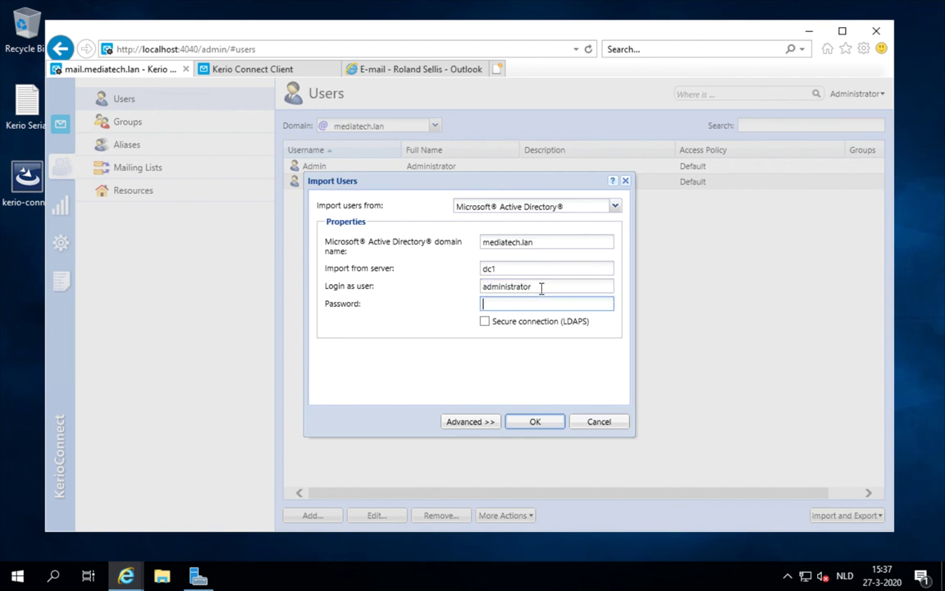
text(Password)
- Import the personal user account from the directory and check its email addresses
click(536, 421)
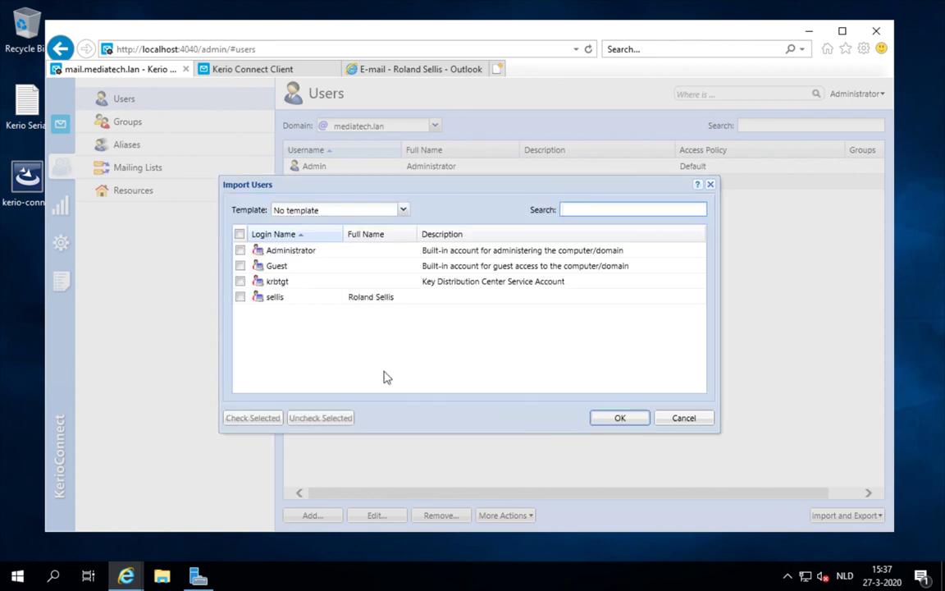
click(241, 298)
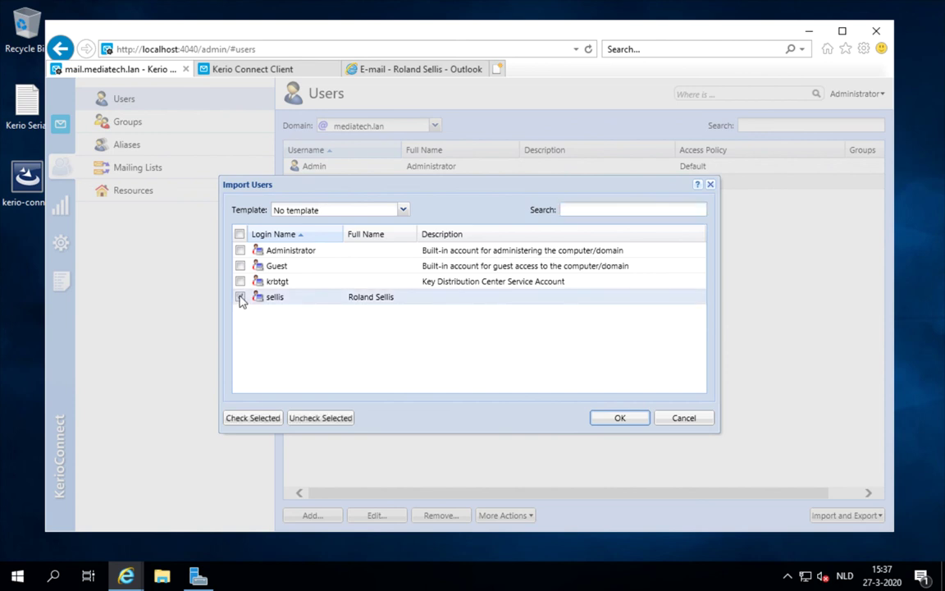
click(615, 420)
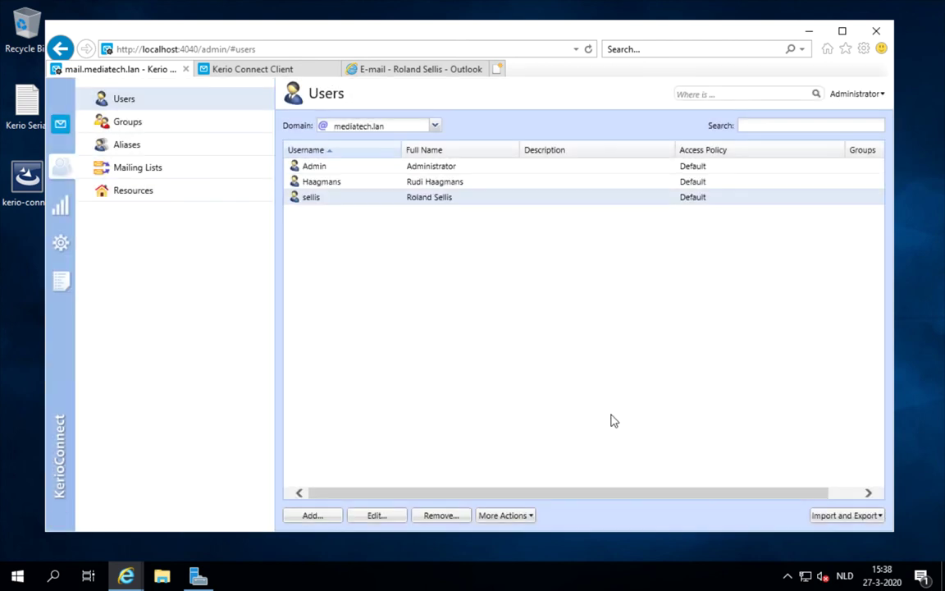
double_click(464, 201)
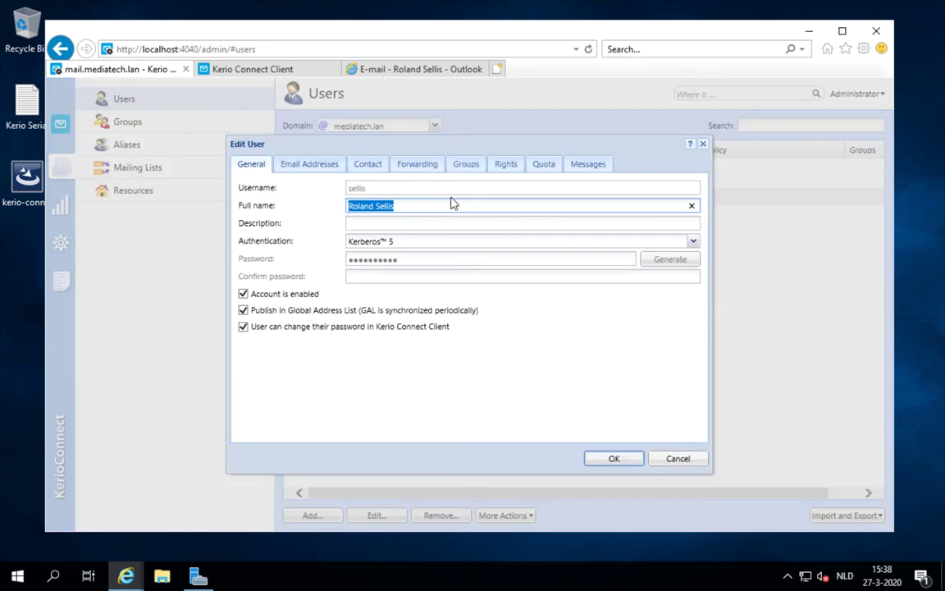
click(310, 164)
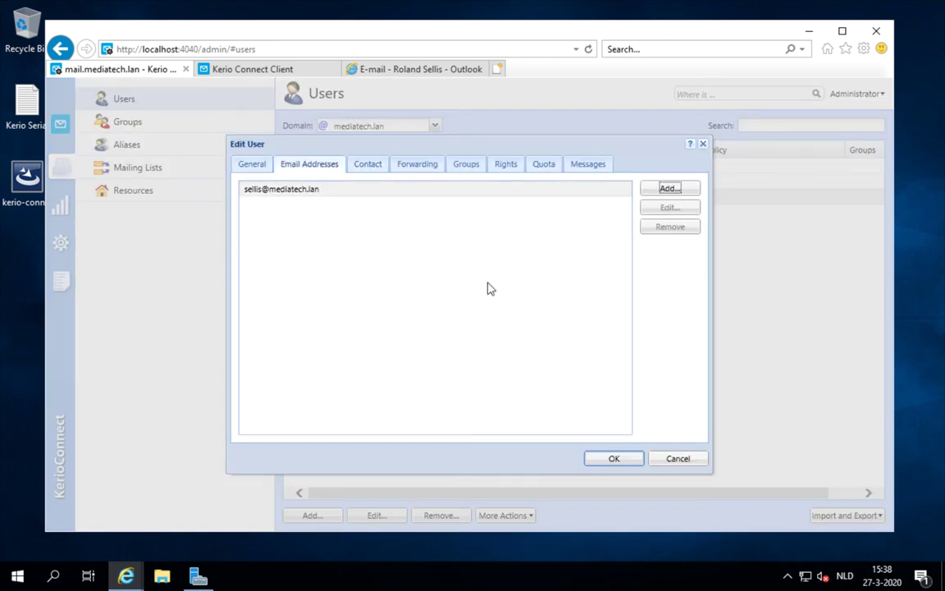
click(673, 460)
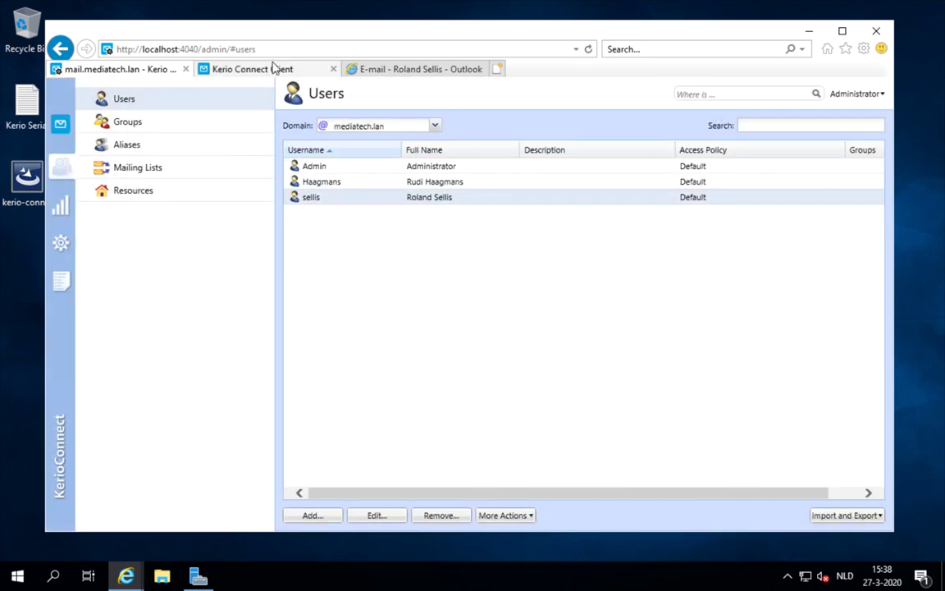
click(275, 69)
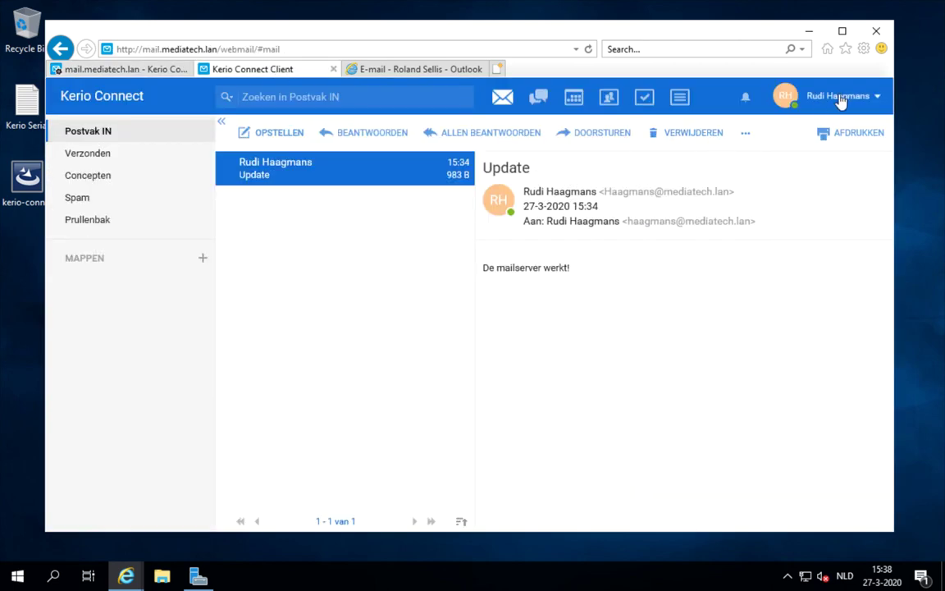
- Log out and sign in to the webmail as the imported user
click(874, 97)
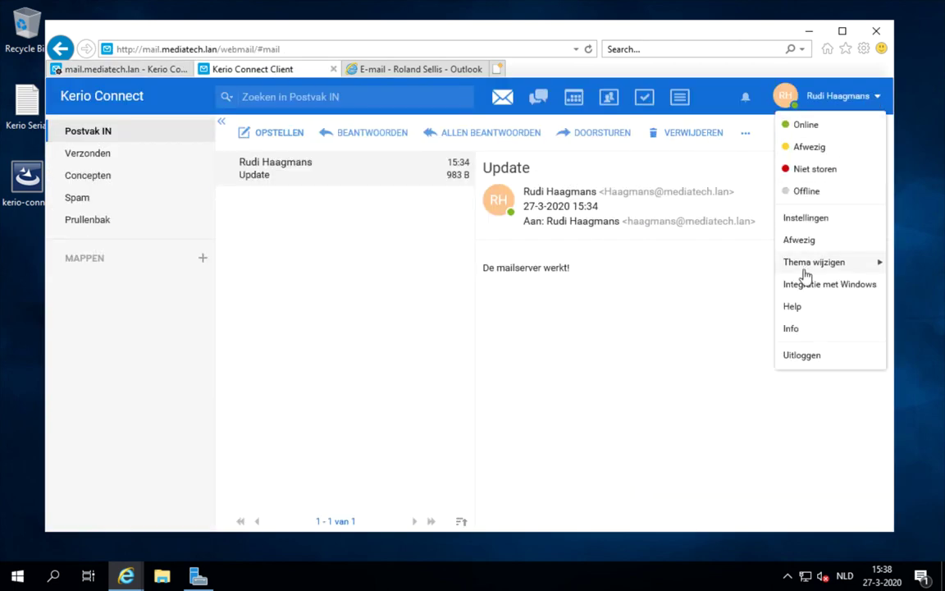
click(803, 356)
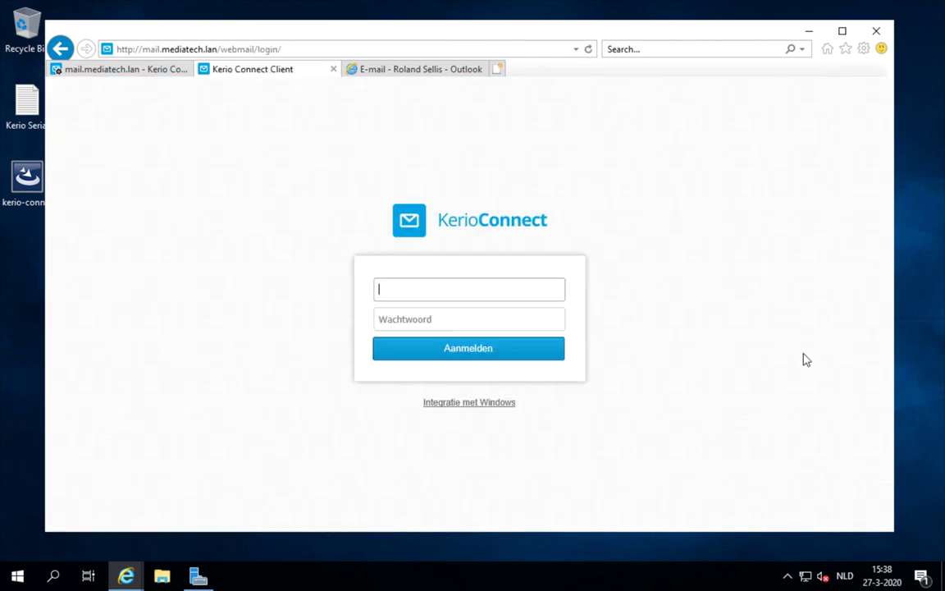
key(Tab)
text(********)
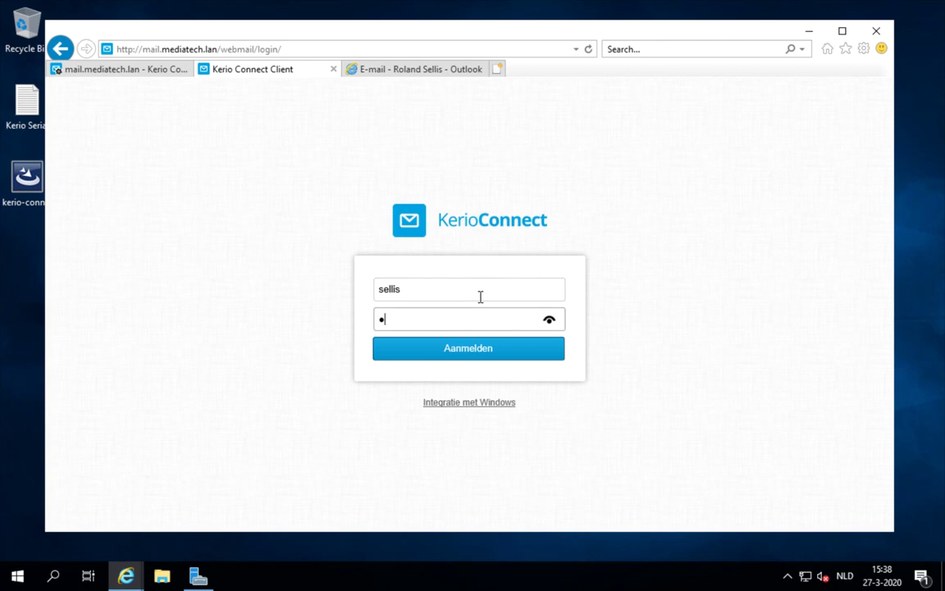
click(472, 351)
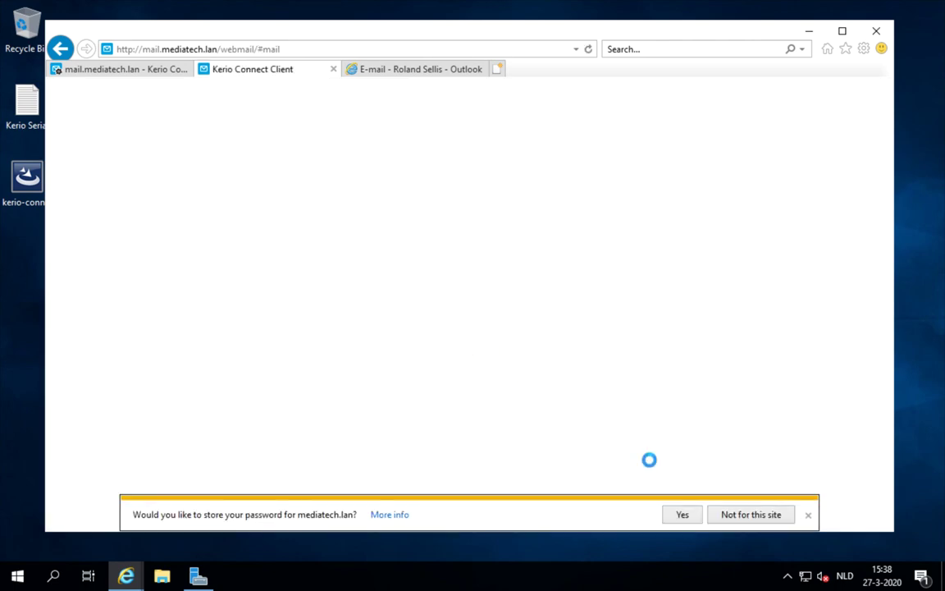
click(736, 517)
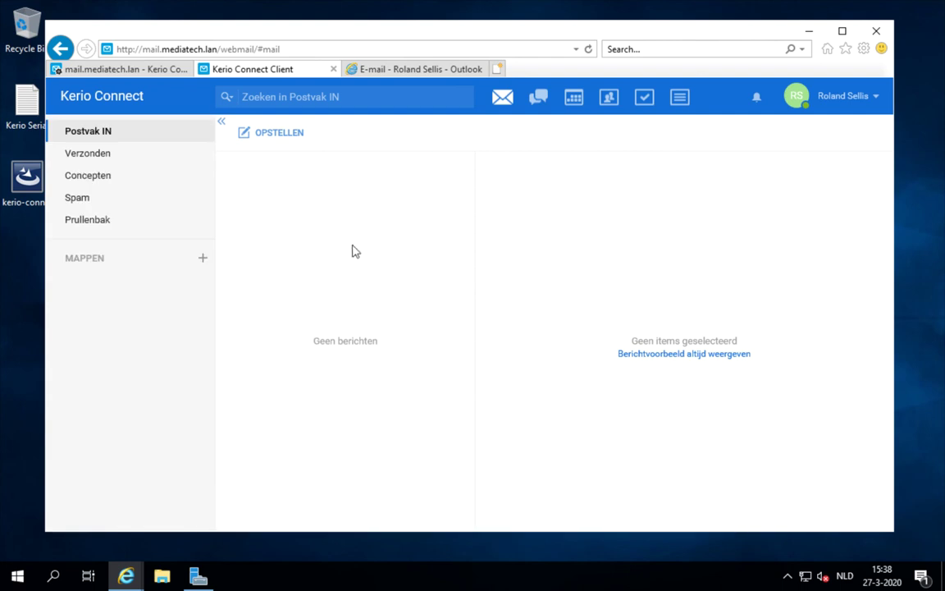
- Send the colleague a message with subject 'Update3' and body 'Super'
click(269, 139)
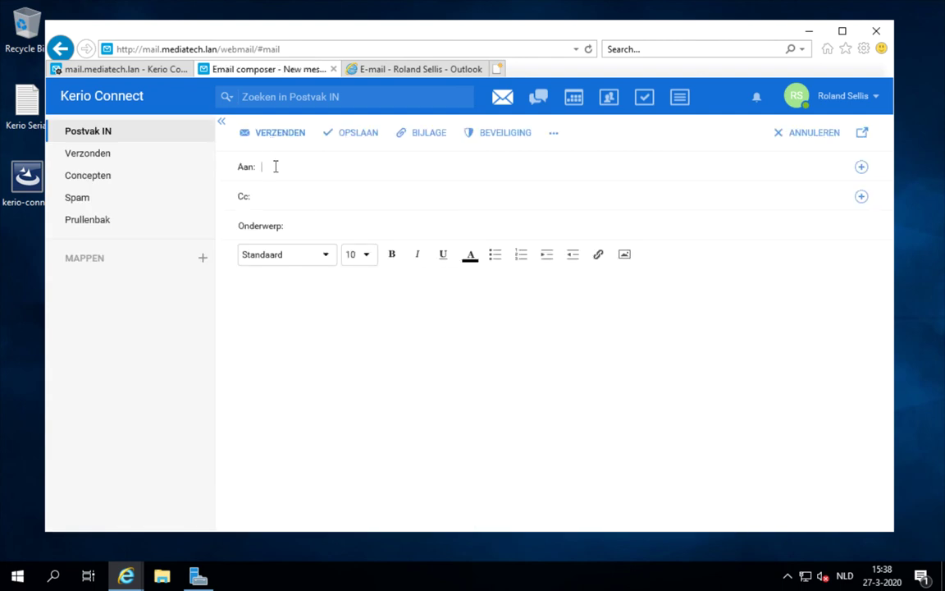
text(ru)
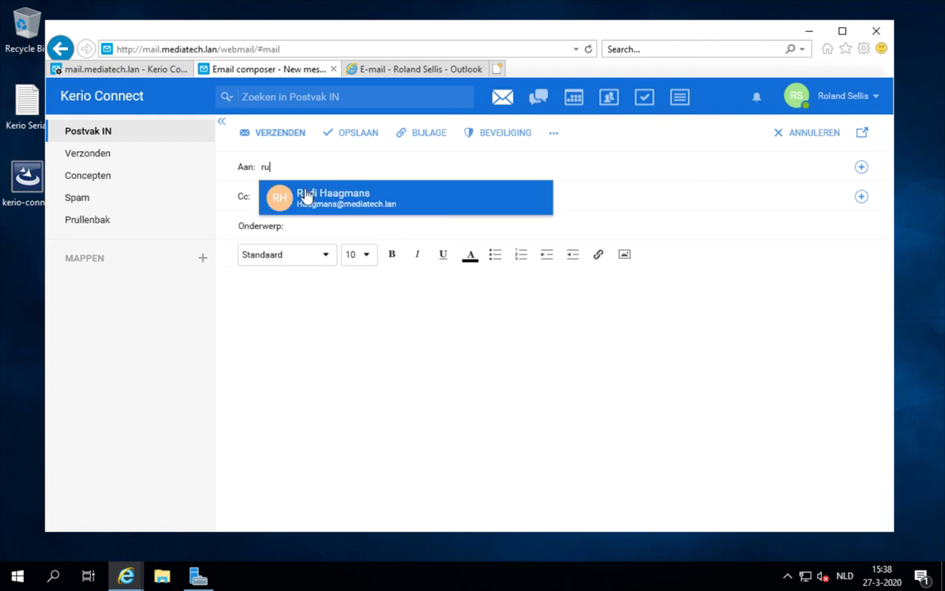
click(279, 194)
click(305, 219)
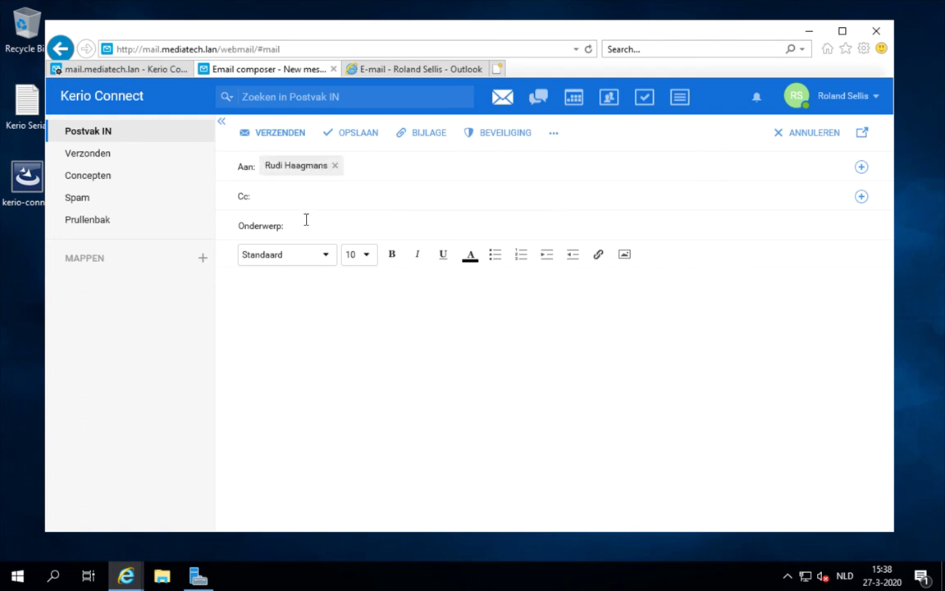
text(Update)
text(3)
click(316, 296)
text(Super)
click(278, 135)
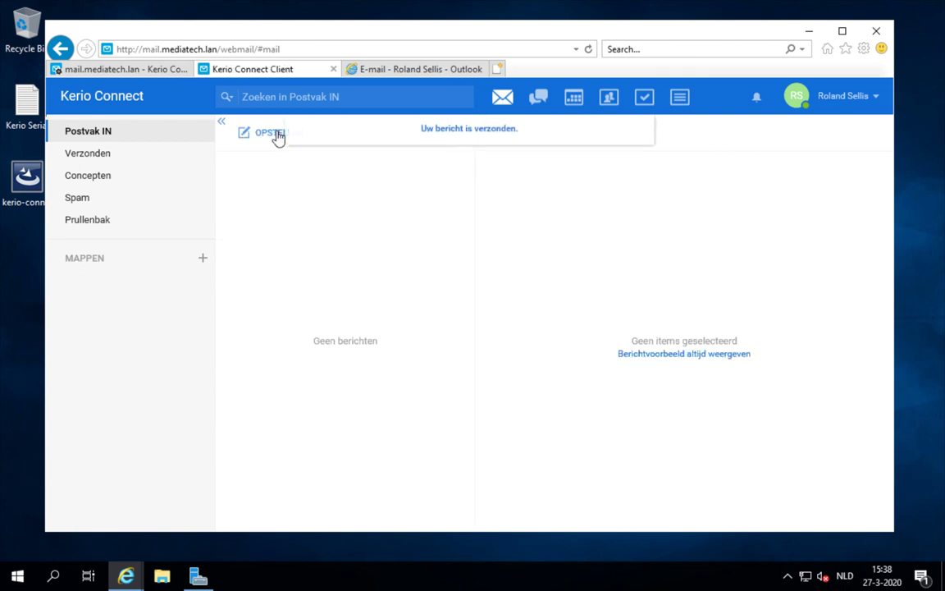
click(868, 99)
- Log out, sign in with the recipient's credentials, and open the Update3 message in Postvak IN
click(800, 355)
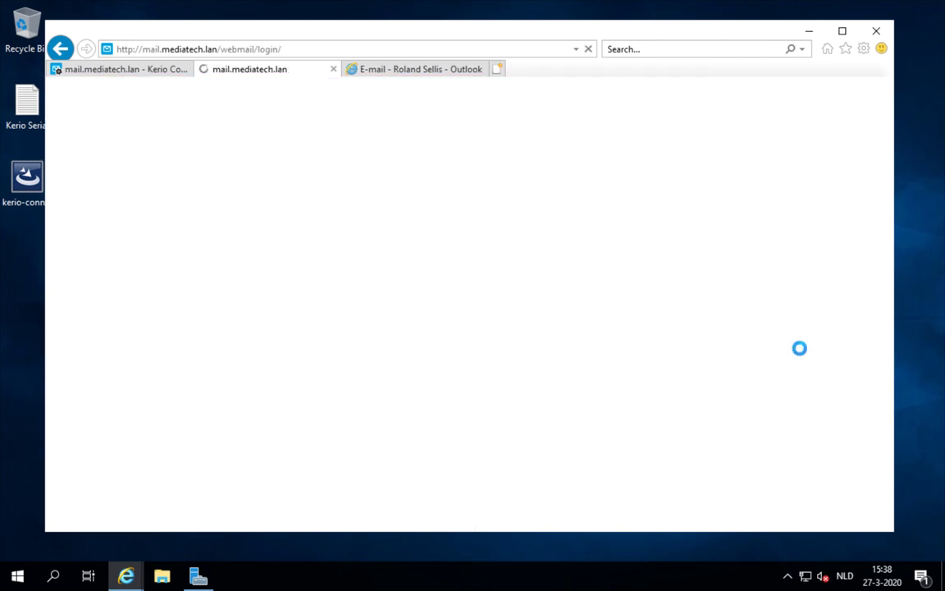
text(Haagmans)
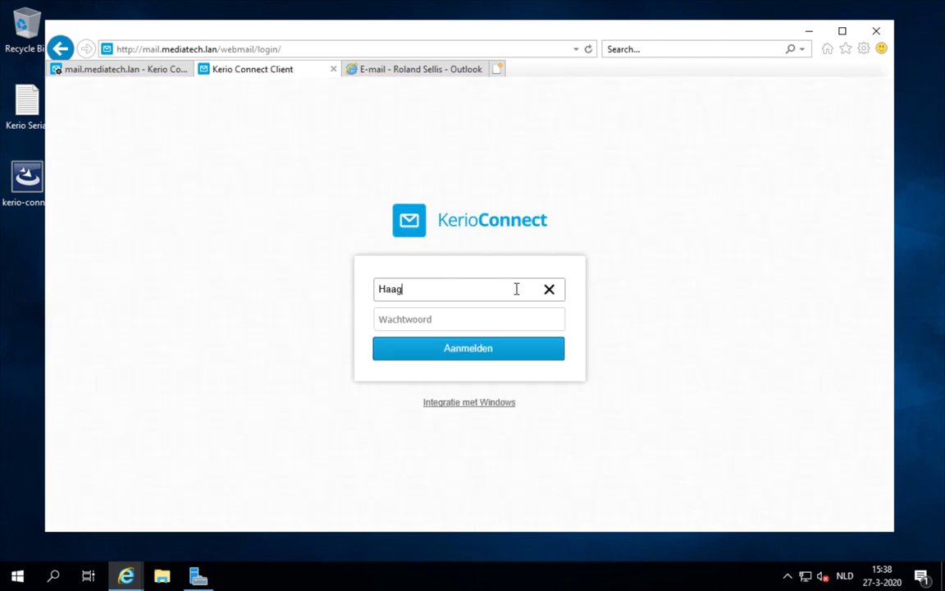
key(Tab)
text(********)
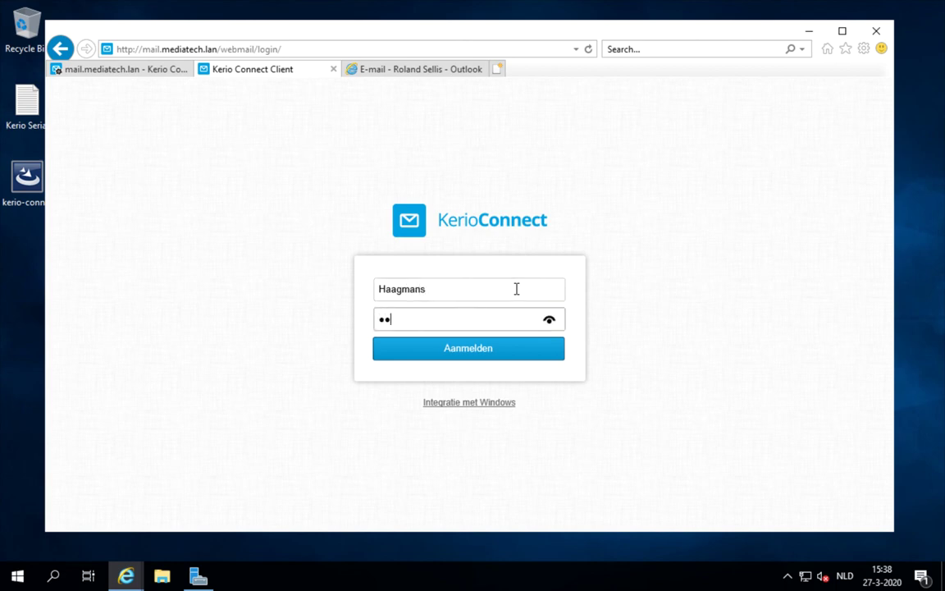
key(Return)
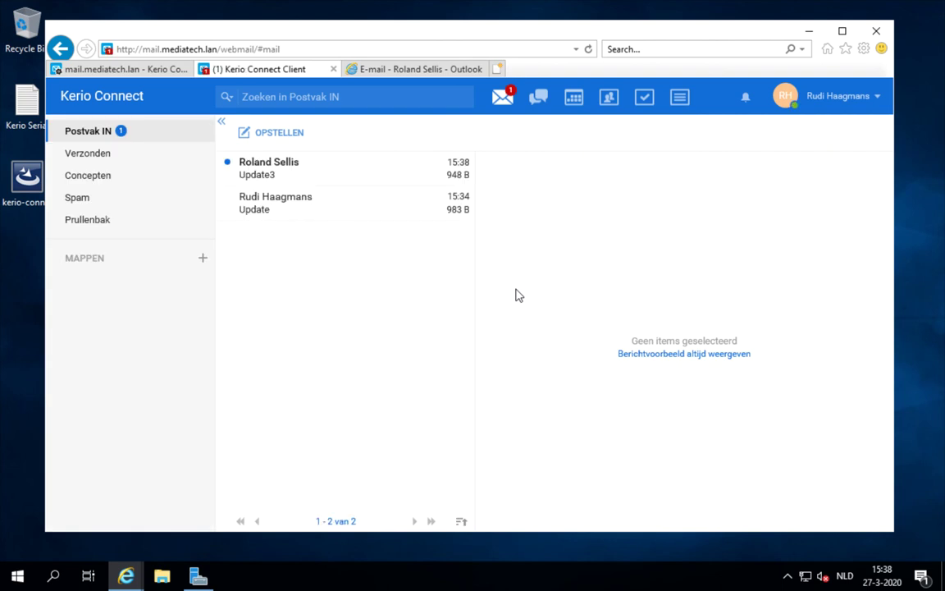
click(320, 168)
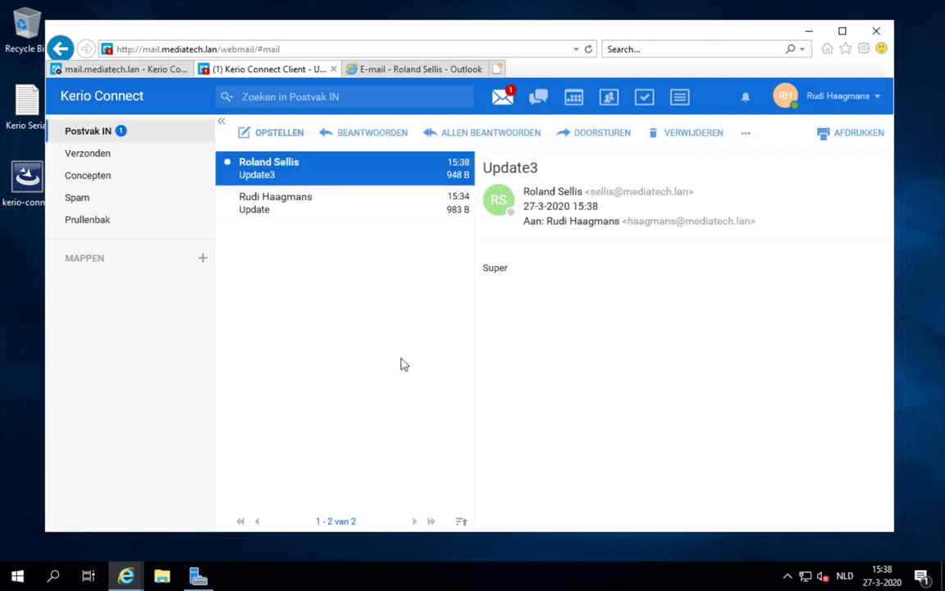